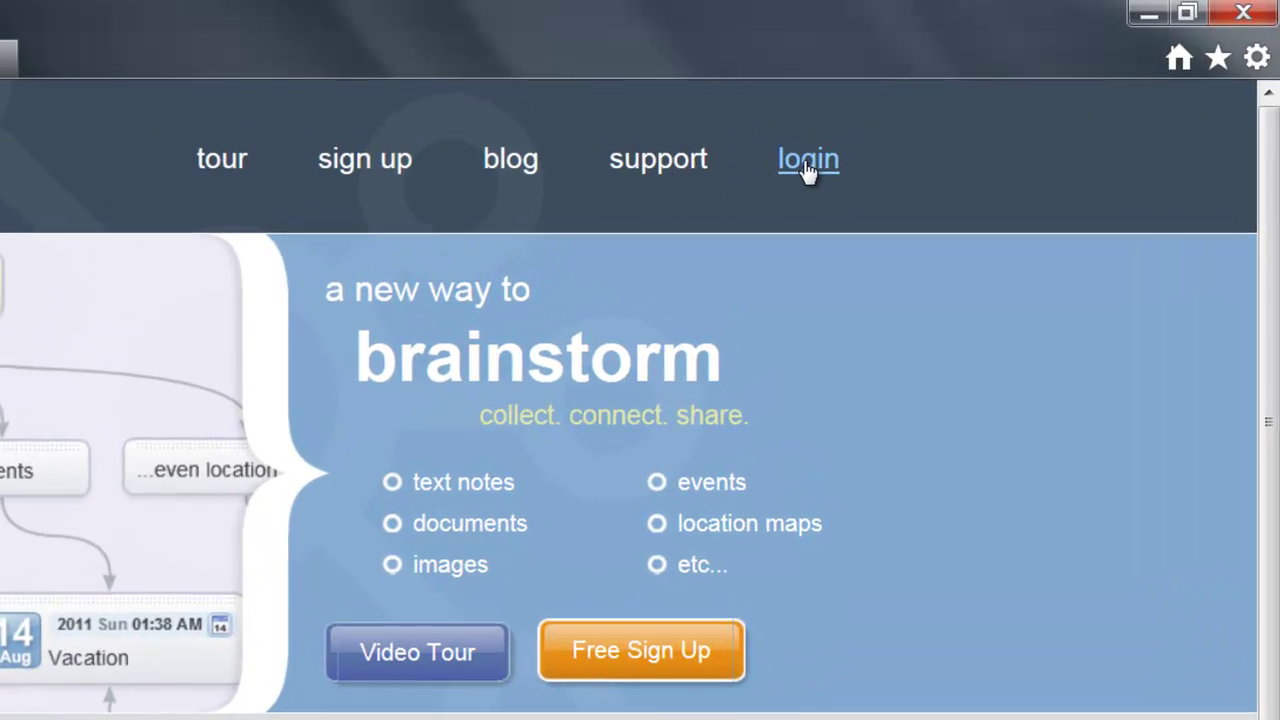
- Log in to SpiderScribe with the account's e-mail address and password
{"action": "left_click", "coordinate": [806, 172]}
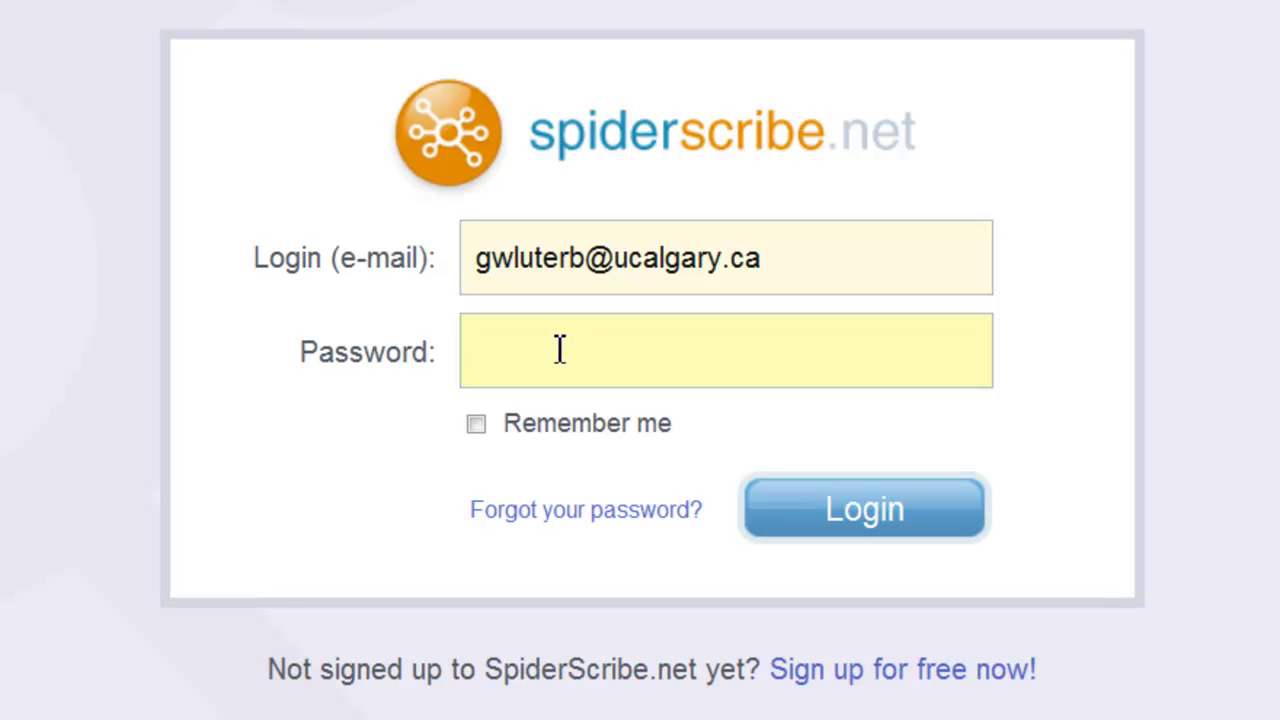
{"action": "type", "text": "•••••••••"}
{"action": "left_click", "coordinate": [823, 517]}
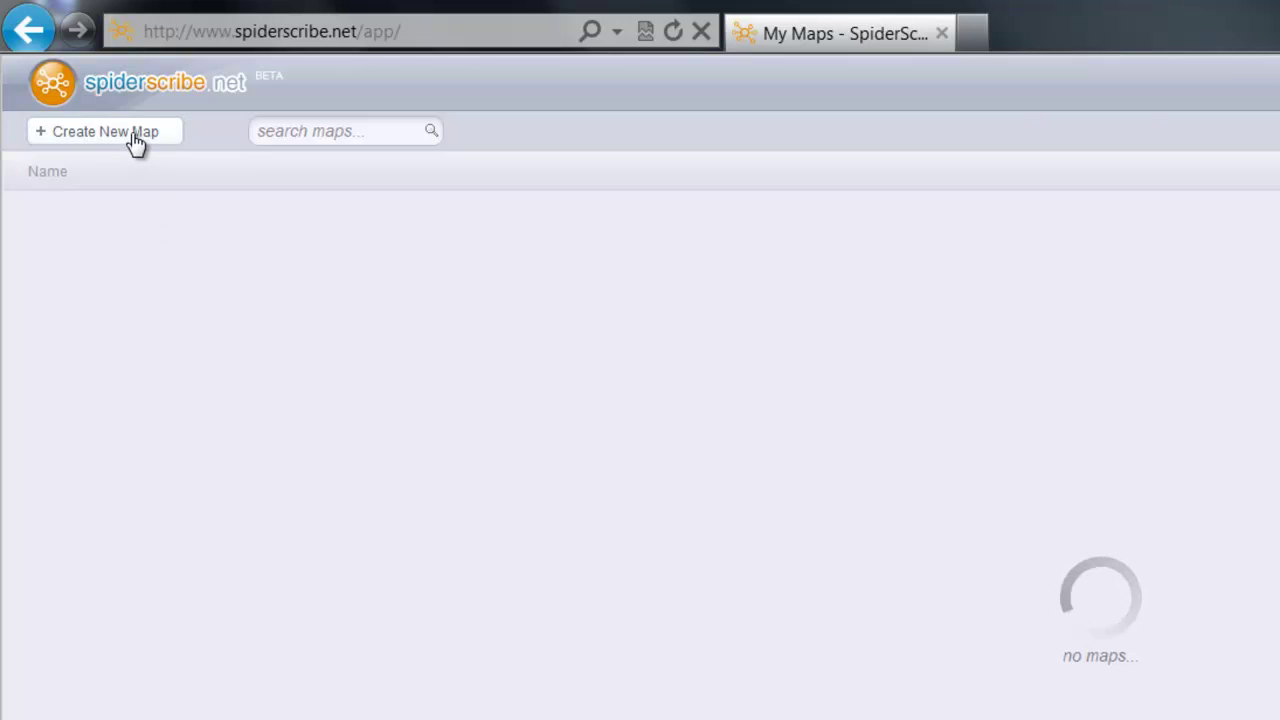
- Create a new map titled 'Evaluating collaborative tools', fixing the mistyped name ending first
{"action": "left_click", "coordinate": [136, 144]}
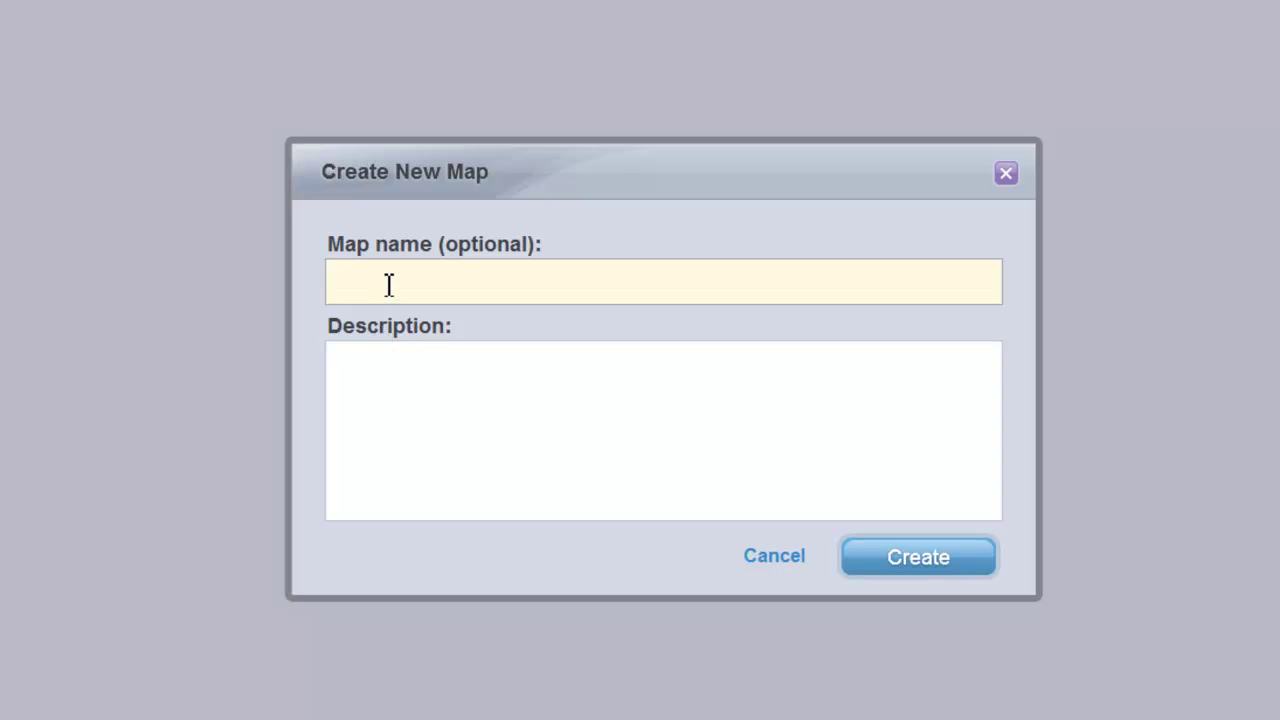
{"action": "type", "text": "Evaluating collaboration"}
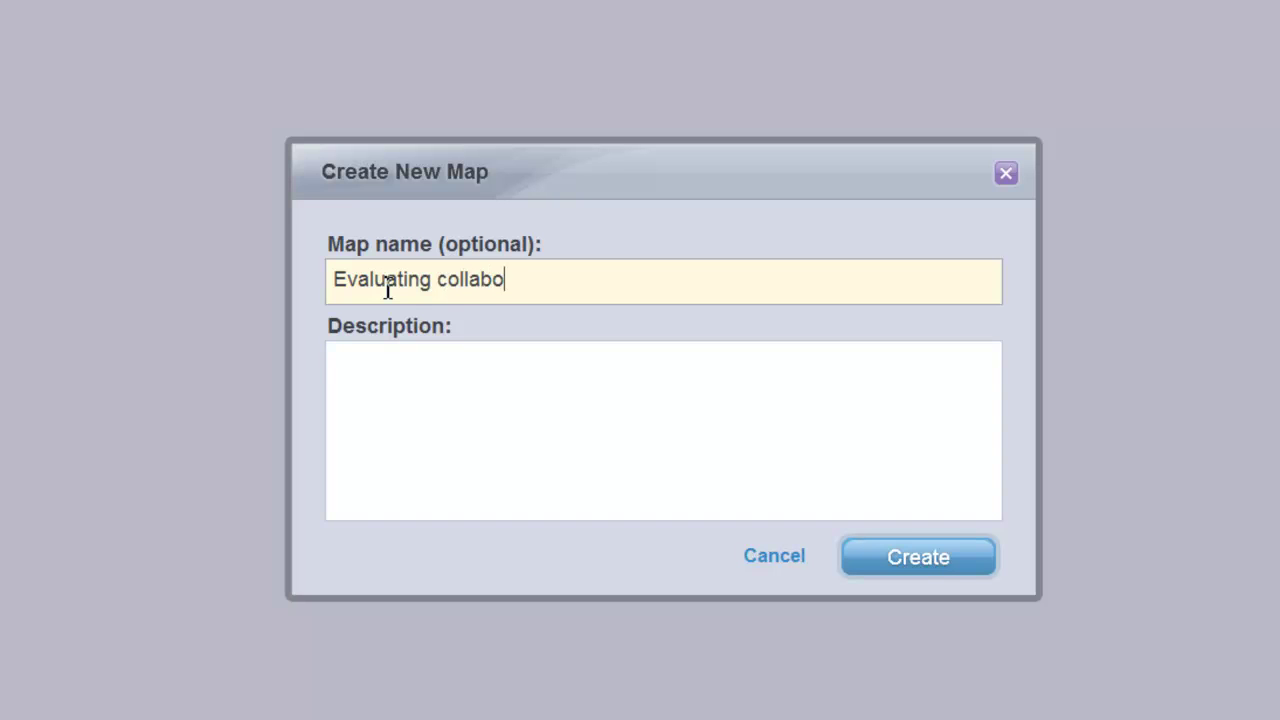
{"action": "key", "text": "BackSpace"}
{"action": "key", "text": "BackSpace"}
{"action": "type", "text": "ve tools"}
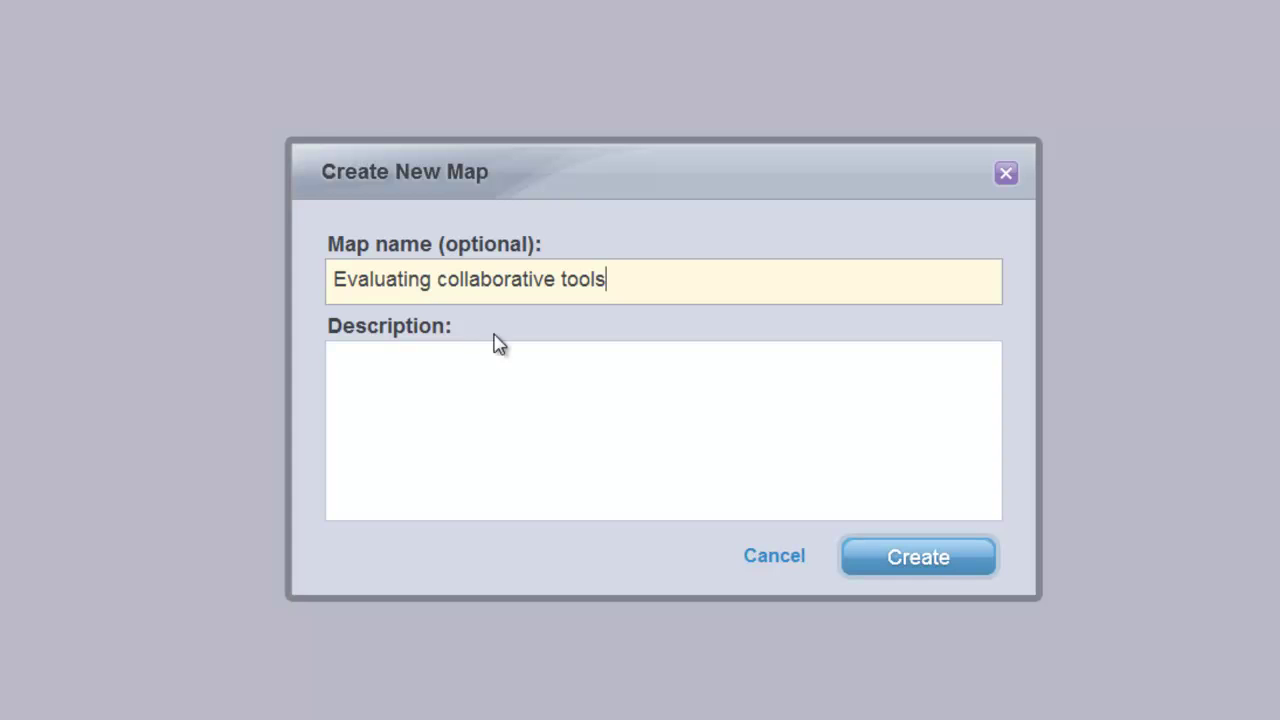
{"action": "left_click", "coordinate": [920, 557]}
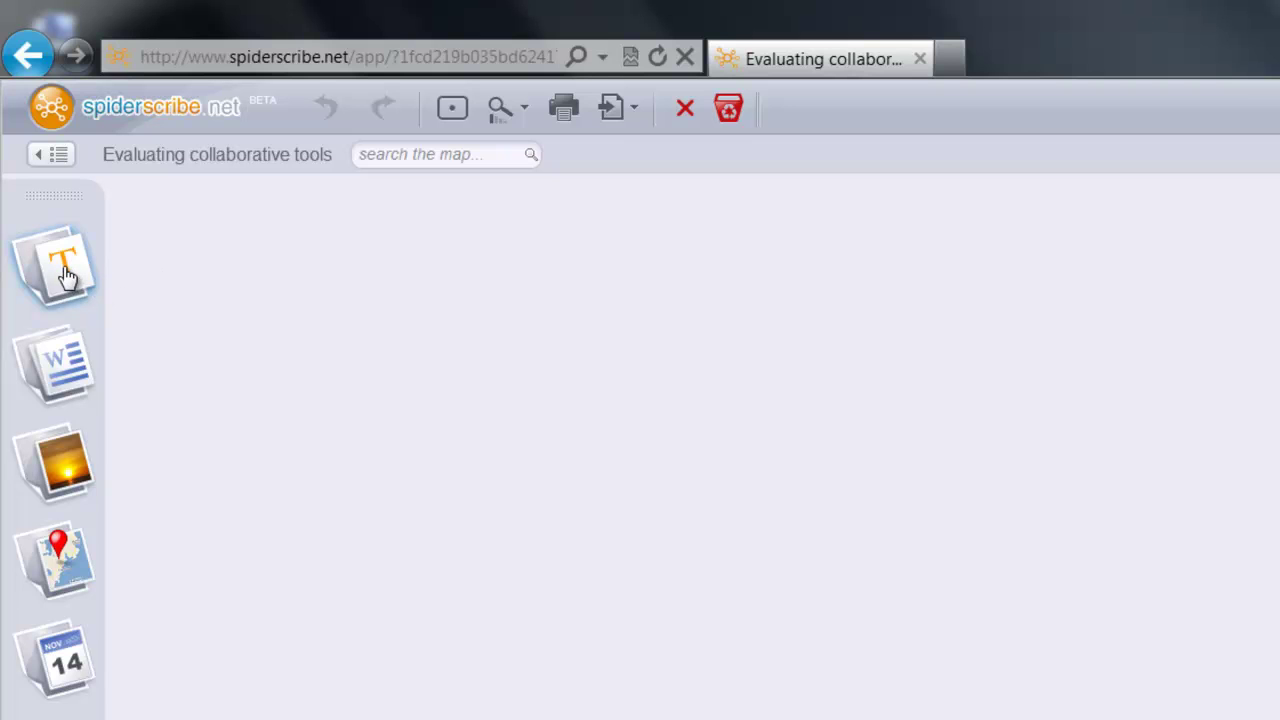
- Add two text notes reading 'Tool been around' and 'Success?'
{"action": "left_click_drag", "start_coordinate": [65, 277], "coordinate": [896, 335]}
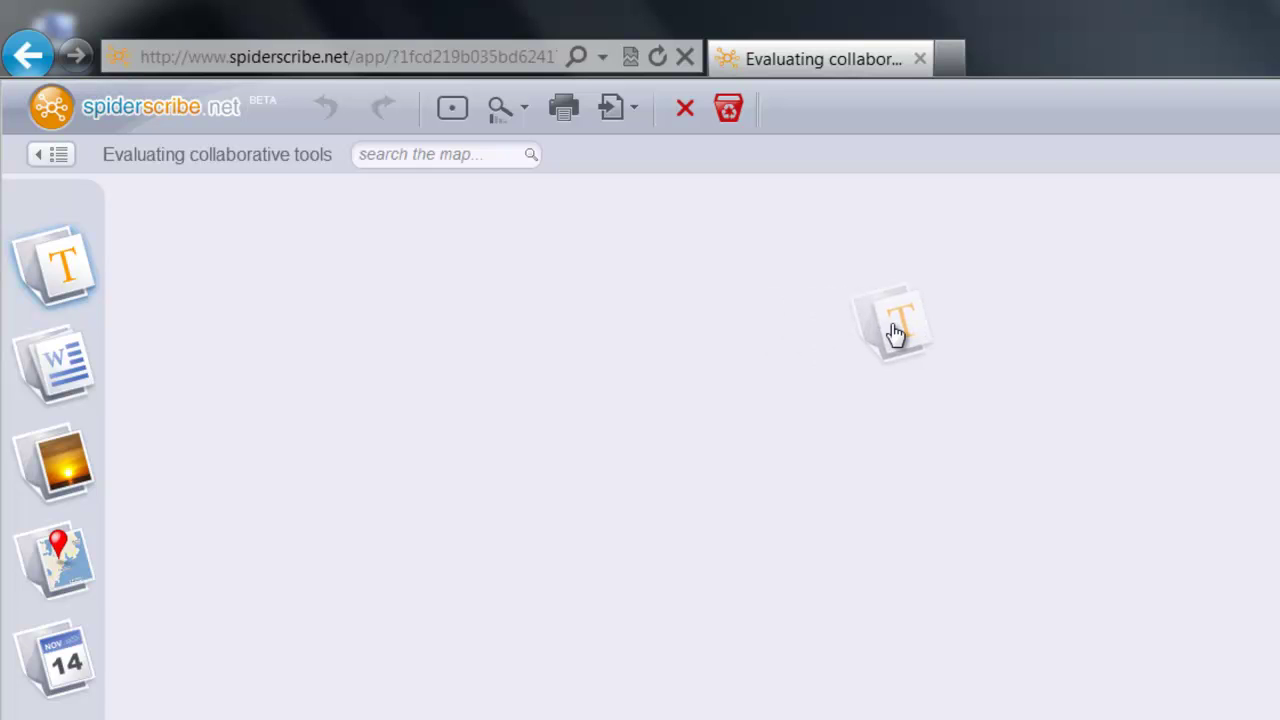
{"action": "left_click_drag", "start_coordinate": [896, 335], "coordinate": [896, 335]}
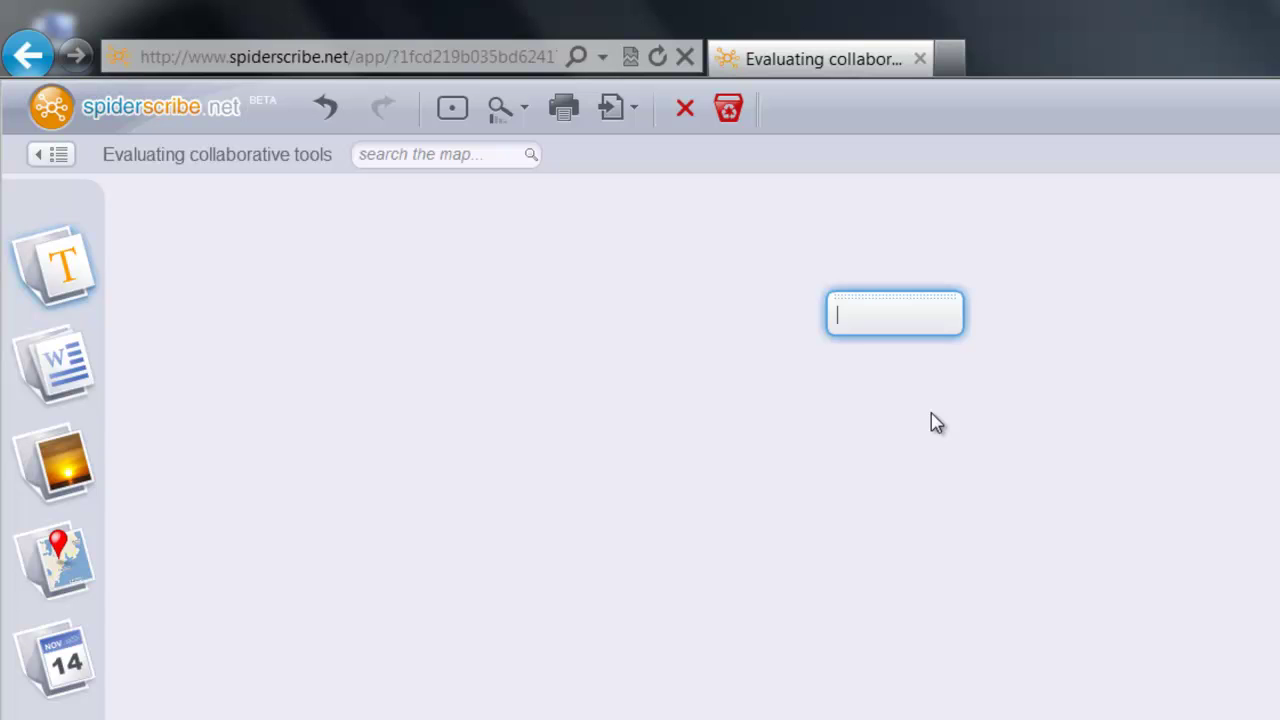
{"action": "type", "text": "Tool been around"}
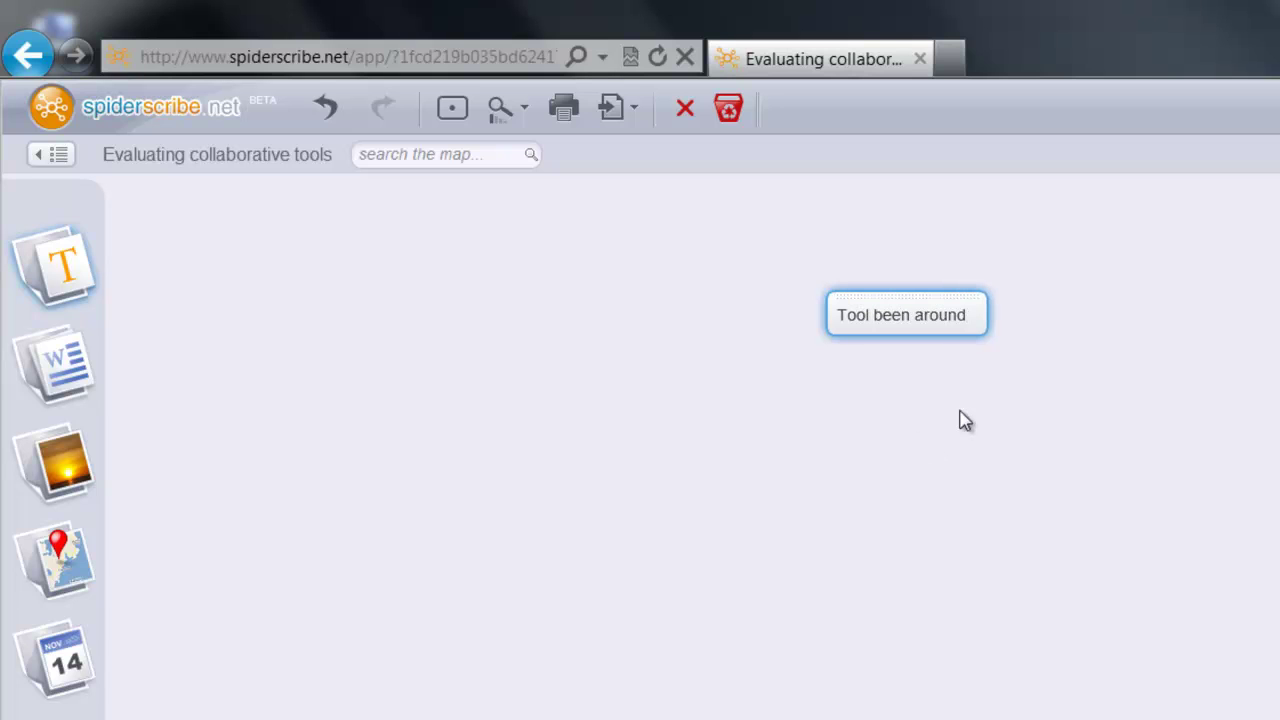
{"action": "left_click_drag", "start_coordinate": [90, 282], "coordinate": [1022, 441]}
{"action": "left_click_drag", "start_coordinate": [896, 258], "coordinate": [830, 258]}
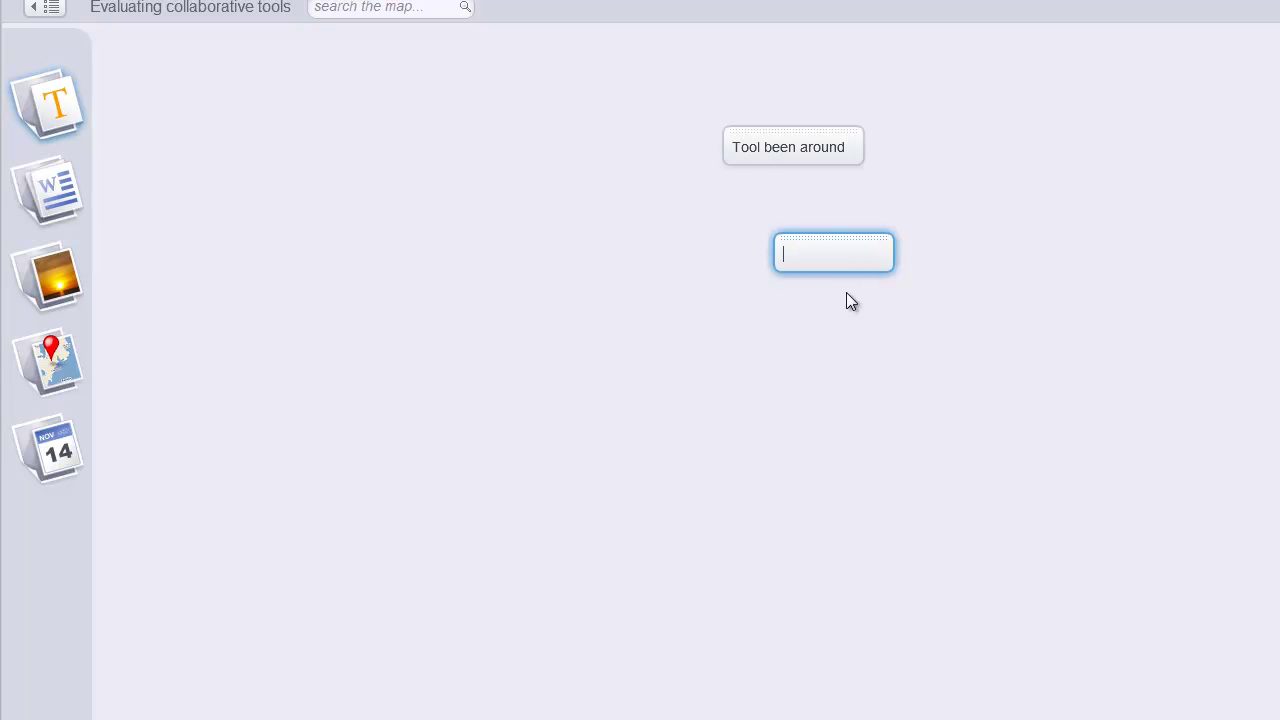
{"action": "type", "text": "Success?"}
- Add 'Brand new', 'Community users' and 'security' notes, plus an empty note at top right
{"action": "left_click_drag", "start_coordinate": [72, 106], "coordinate": [889, 369]}
{"action": "type", "text": "Brand new"}
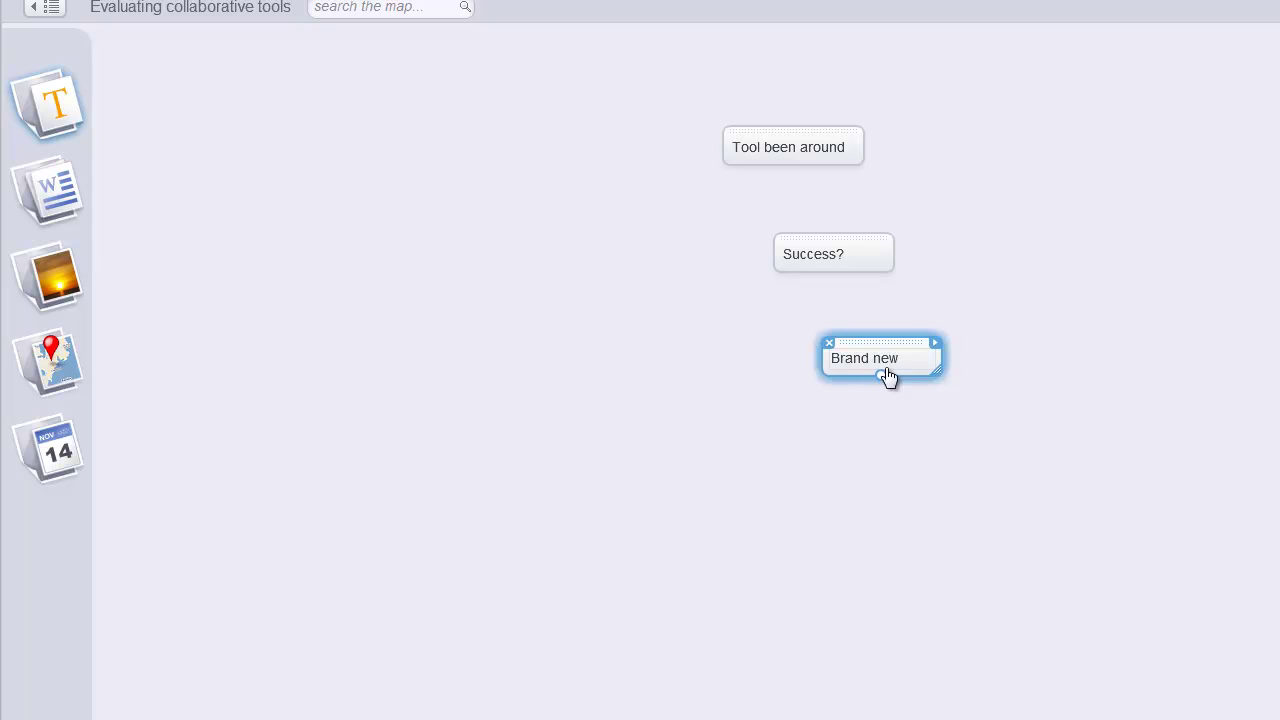
{"action": "key", "text": "Return"}
{"action": "left_click_drag", "start_coordinate": [30, 128], "coordinate": [466, 416]}
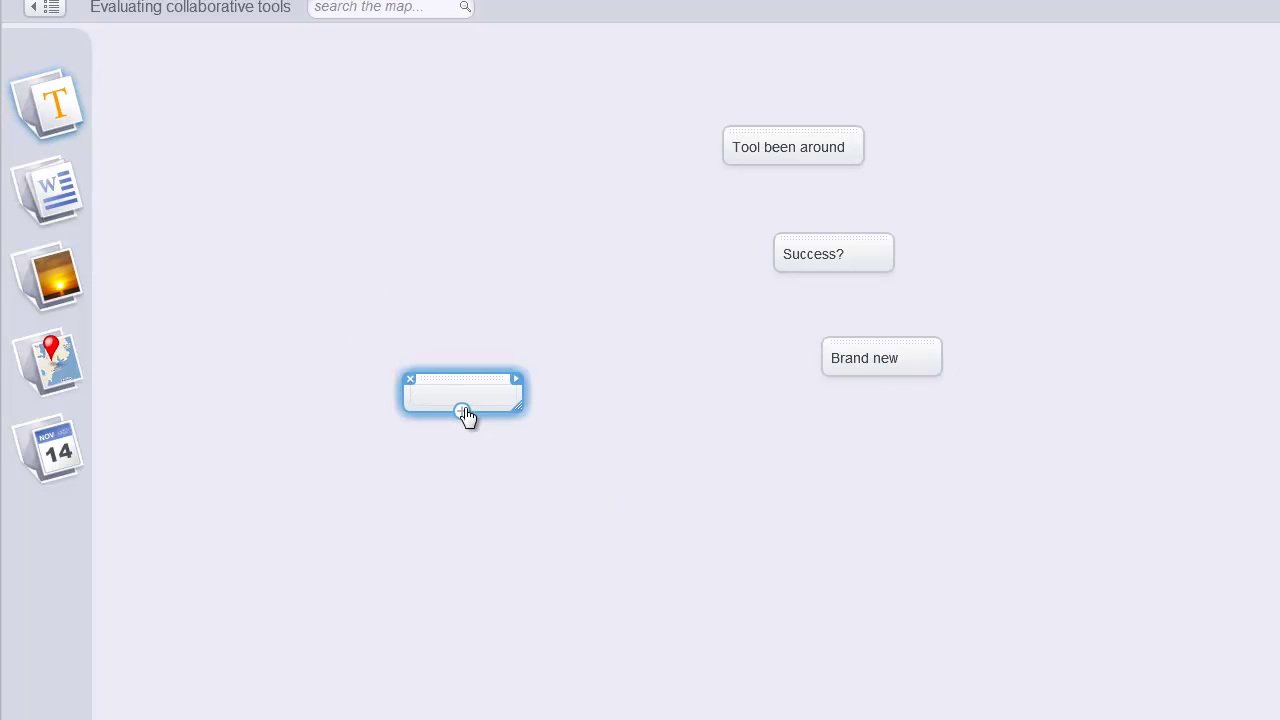
{"action": "type", "text": "Community users"}
{"action": "key", "text": "Return"}
{"action": "left_click_drag", "start_coordinate": [70, 110], "coordinate": [738, 476]}
{"action": "type", "text": "security"}
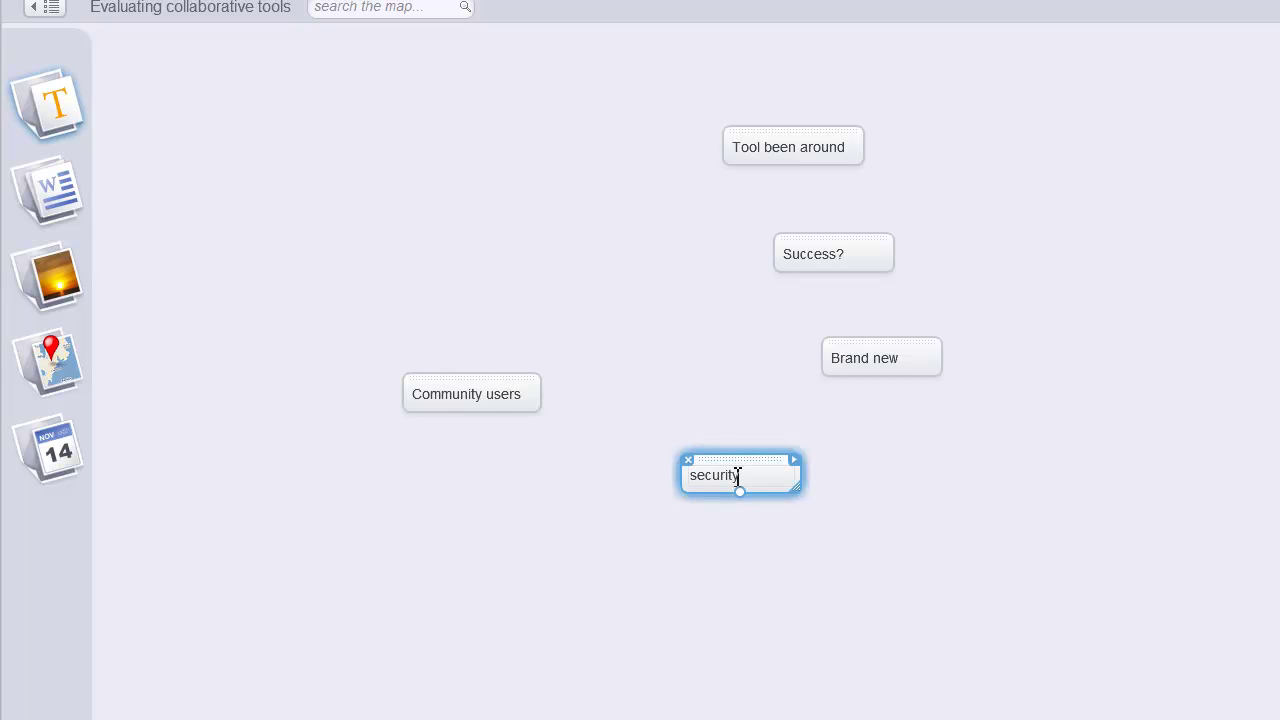
{"action": "key", "text": "Return"}
{"action": "left_click_drag", "start_coordinate": [75, 115], "coordinate": [1131, 183]}
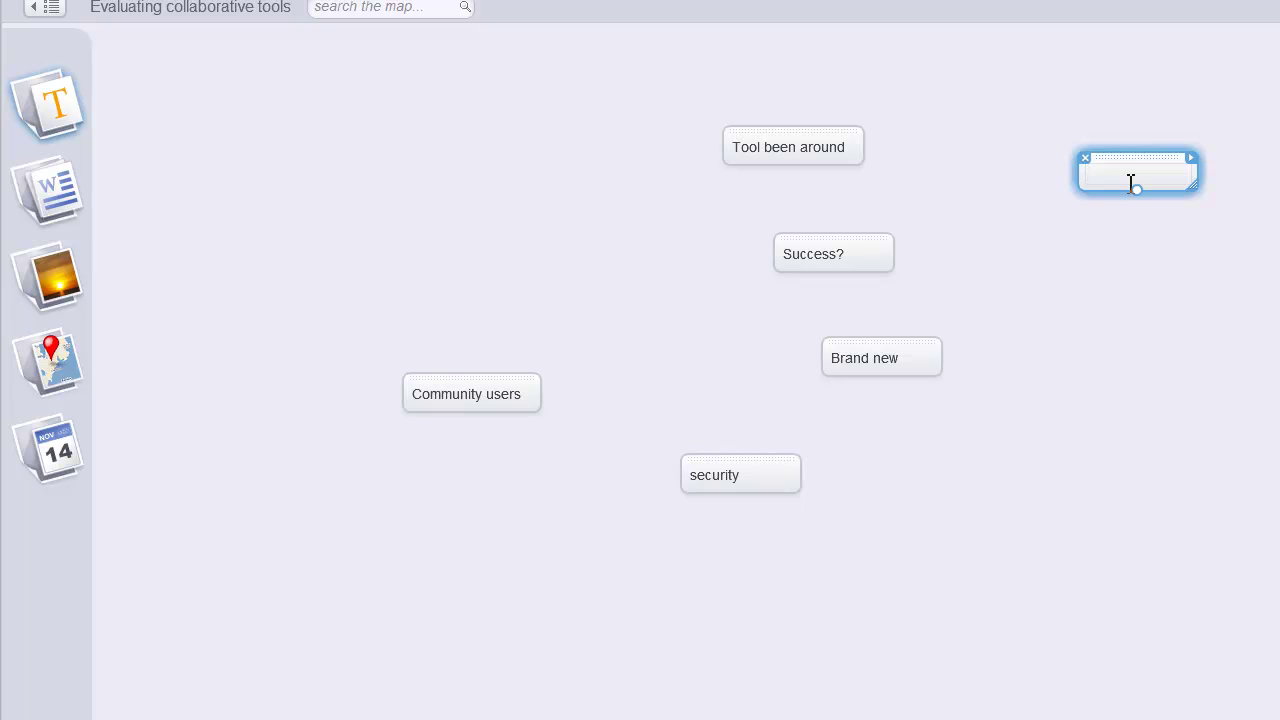
- Fill the top-right note with lines Cloud, desktop, hybrid and offline access
{"action": "type", "text": "Clou"}
{"action": "key", "text": "BackSpace"}
{"action": "key", "text": "BackSpace"}
{"action": "key", "text": "BackSpace"}
{"action": "key", "text": "BackSpace"}
{"action": "key", "text": "BackSpace"}
{"action": "type", "text": "Cloud"}
{"action": "key", "text": "Return"}
{"action": "type", "text": "desktop"}
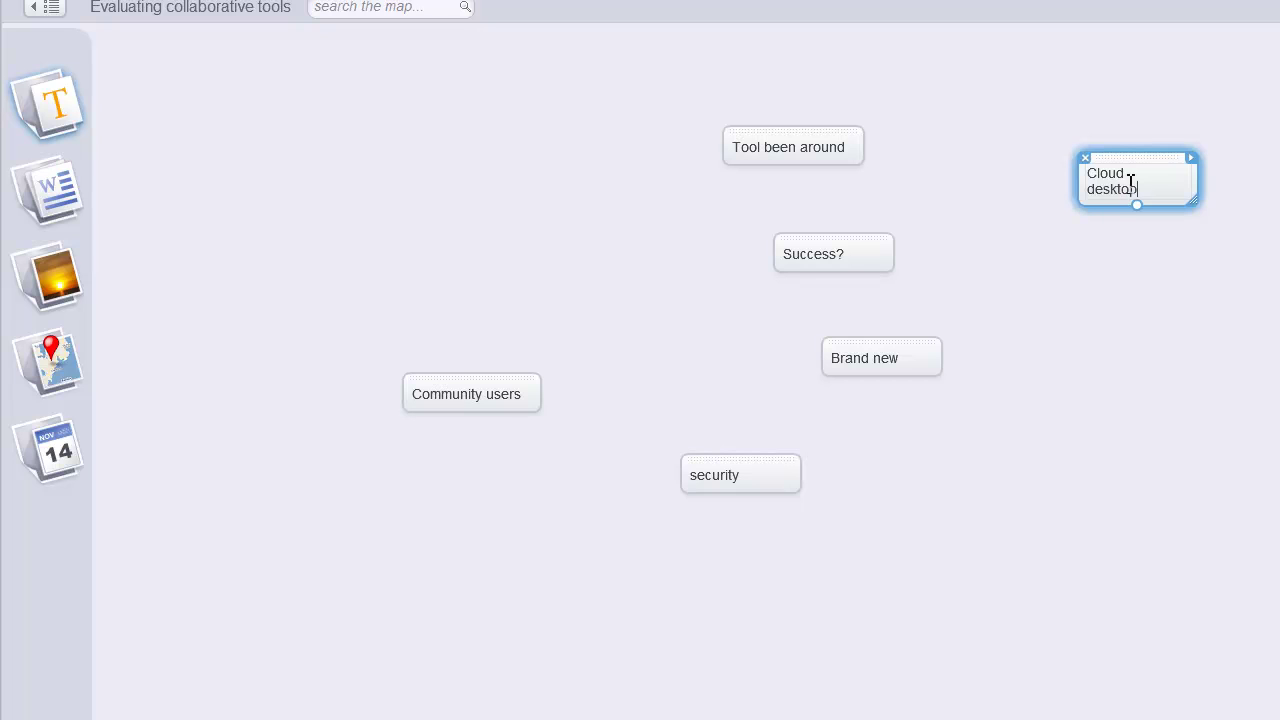
{"action": "key", "text": "BackSpace"}
{"action": "key", "text": "BackSpace"}
{"action": "key", "text": "BackSpace"}
{"action": "key", "text": "BackSpace"}
{"action": "key", "text": "BackSpace"}
{"action": "key", "text": "BackSpace"}
{"action": "type", "text": "Cloud"}
{"action": "key", "text": "End"}
{"action": "type", "text": "h"}
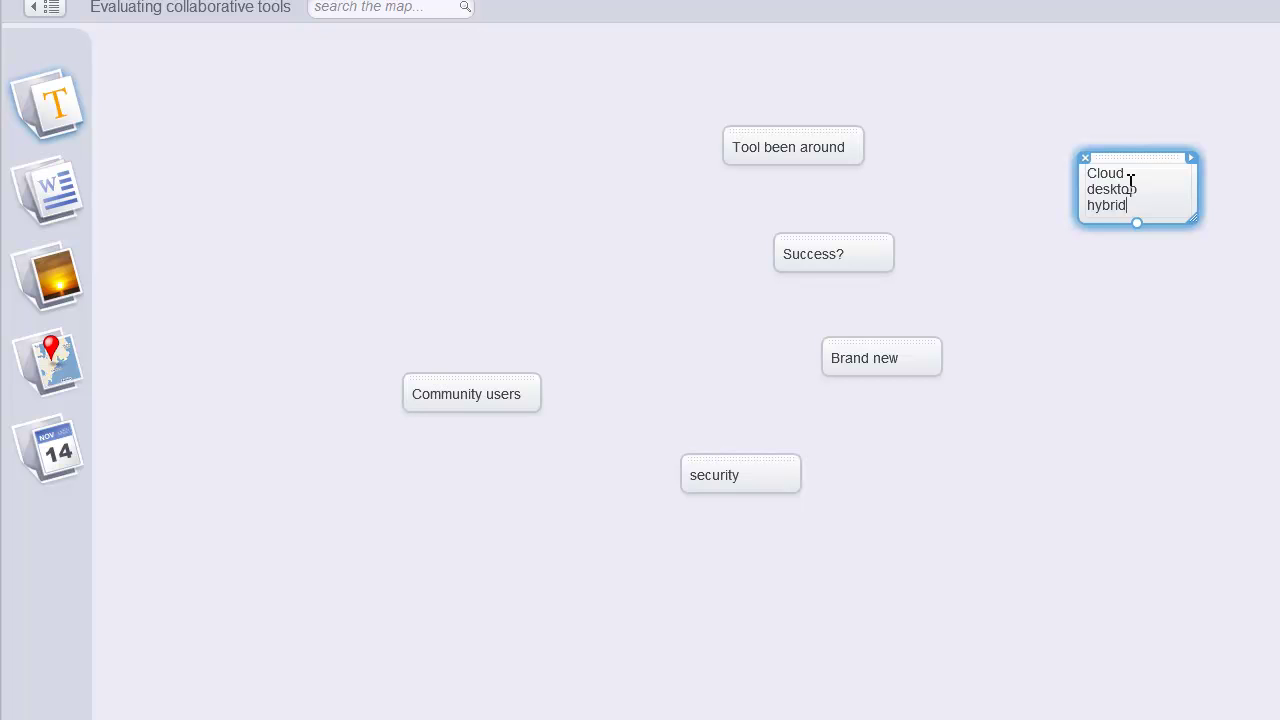
{"action": "key", "text": "Return"}
{"action": "type", "text": "offline access"}
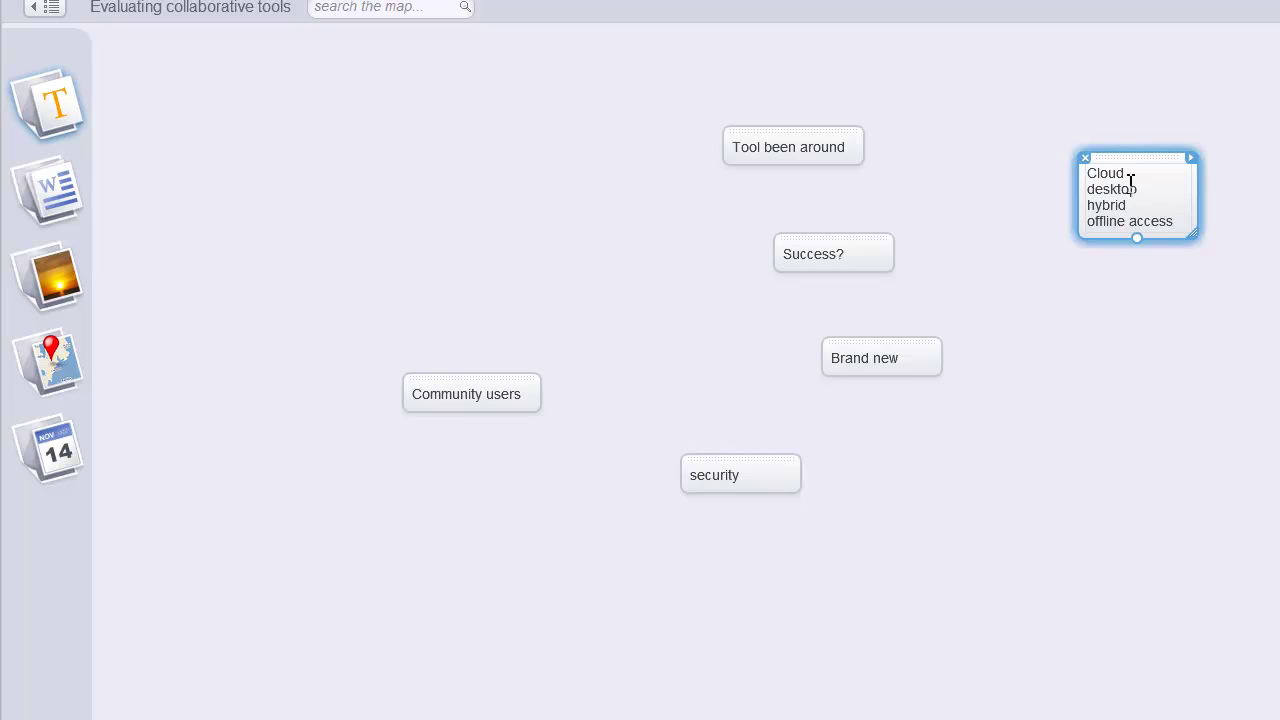
{"action": "left_click", "coordinate": [1162, 275]}
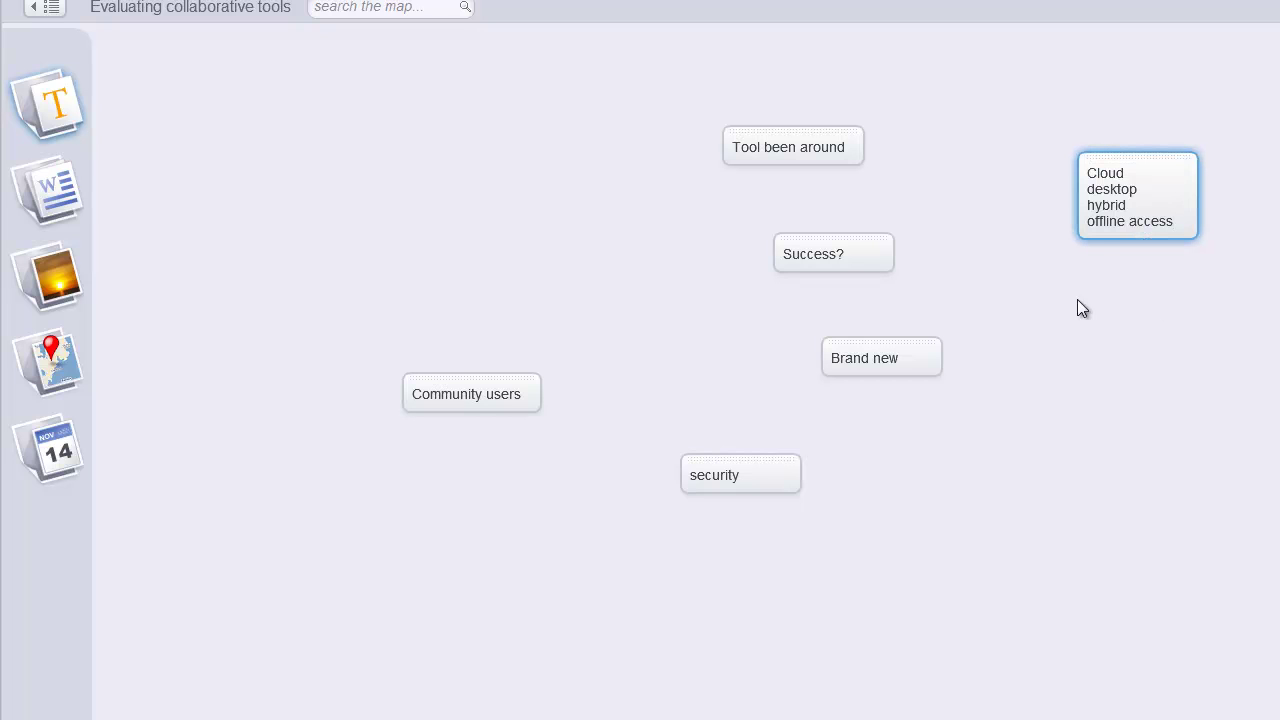
{"action": "left_click", "coordinate": [1191, 343]}
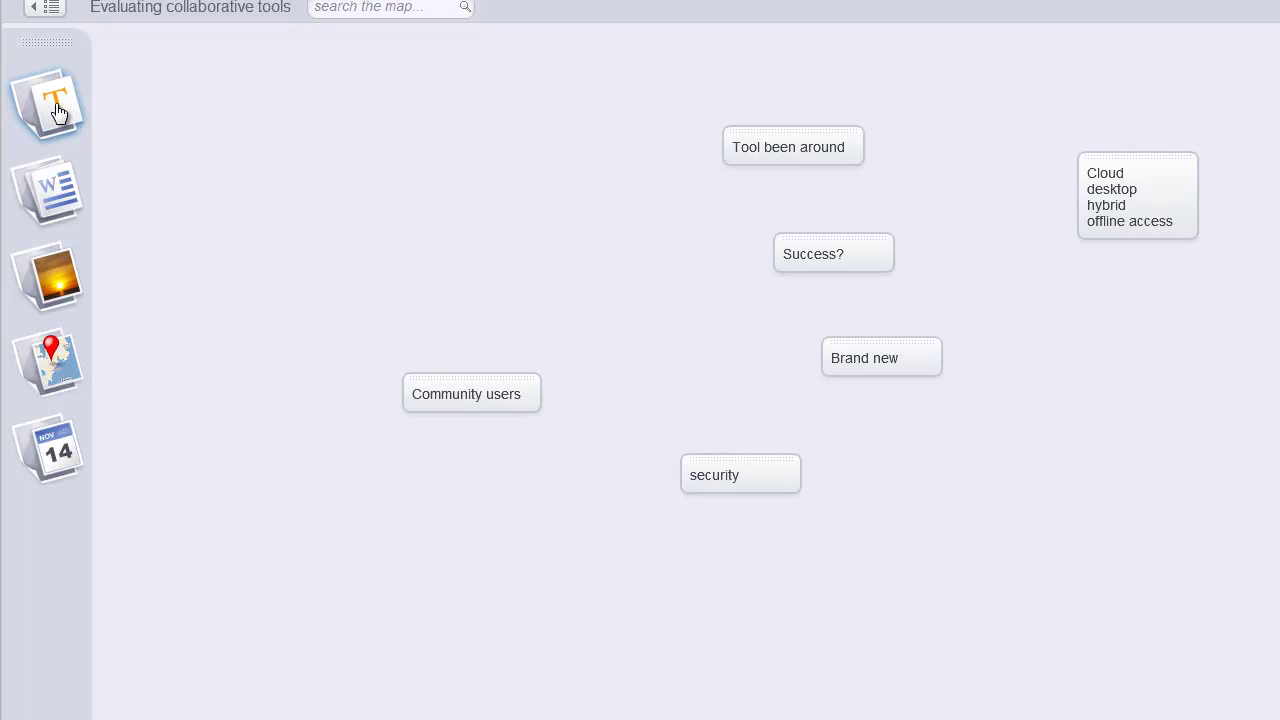
- Add a text note reading 'Privacy' at the lower right of the canvas
{"action": "left_click_drag", "start_coordinate": [60, 113], "coordinate": [1099, 549]}
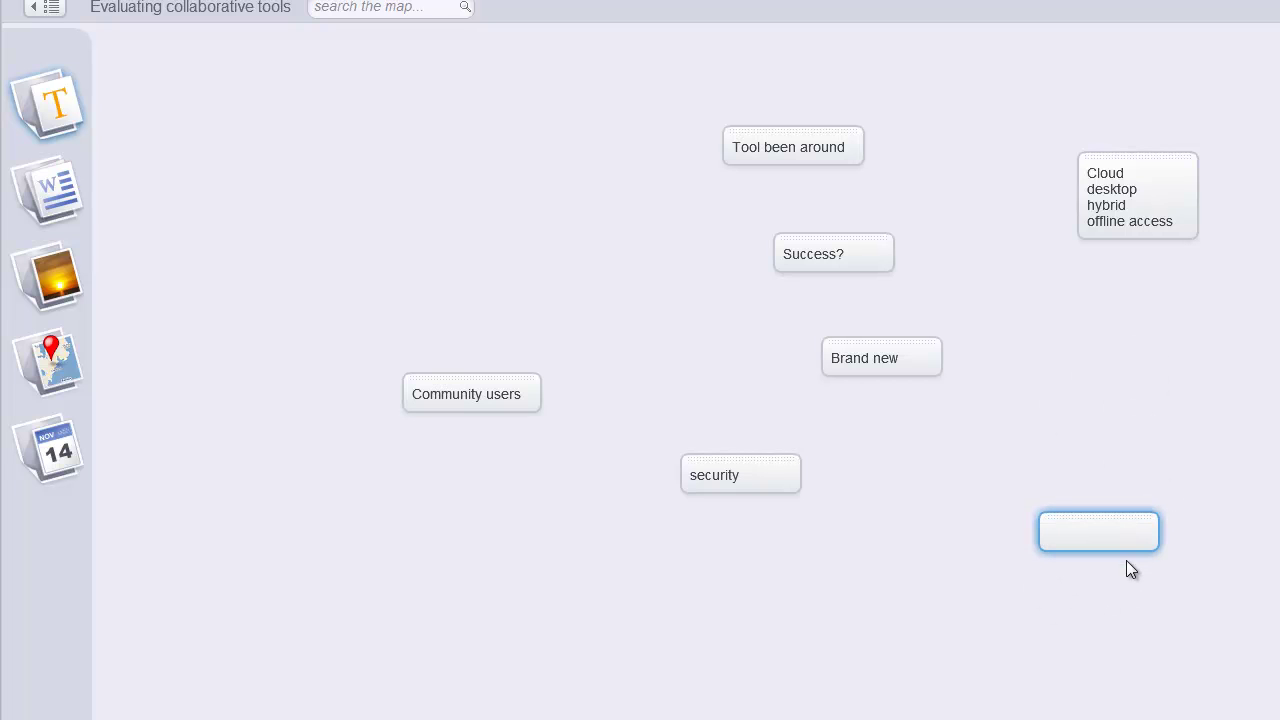
{"action": "type", "text": "[privacy"}
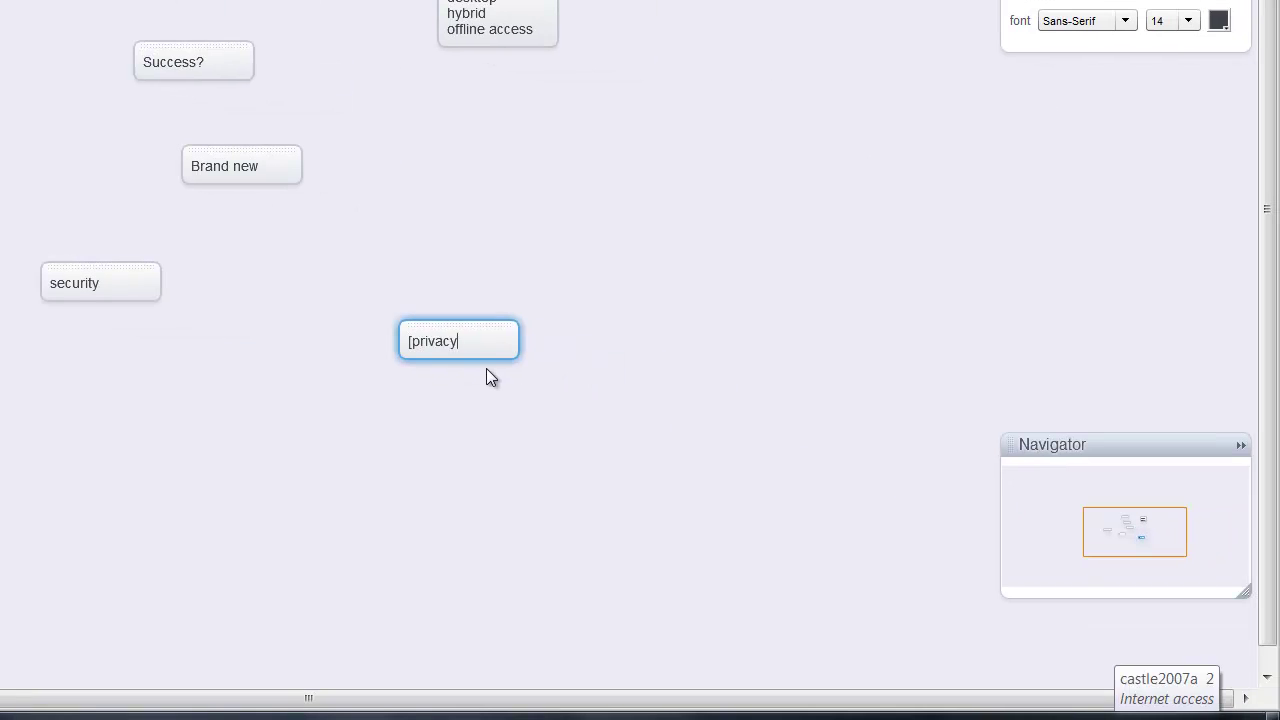
{"action": "key", "text": "ctrl+a"}
{"action": "key", "text": "BackSpace"}
{"action": "type", "text": "rivacy"}
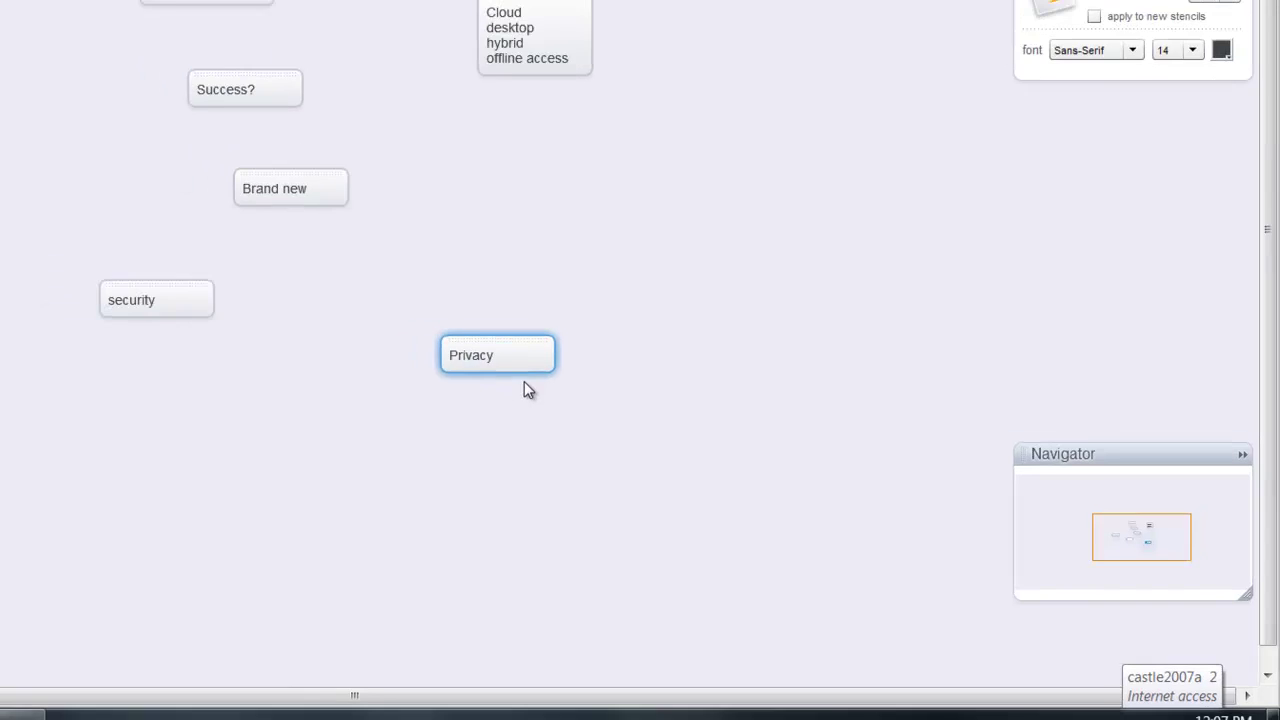
{"action": "left_click", "coordinate": [281, 283]}
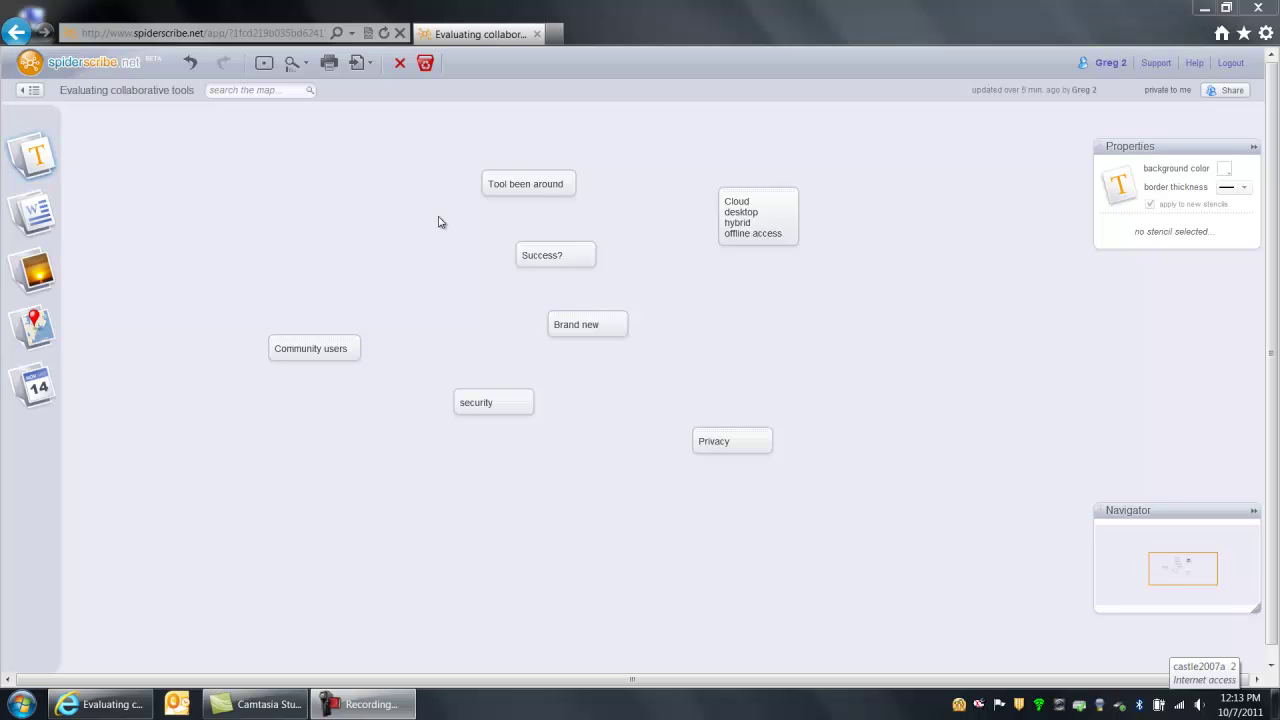
- Add a new text note reading 'Maturity' at the upper left of the canvas
{"action": "left_click_drag", "start_coordinate": [35, 158], "coordinate": [351, 186]}
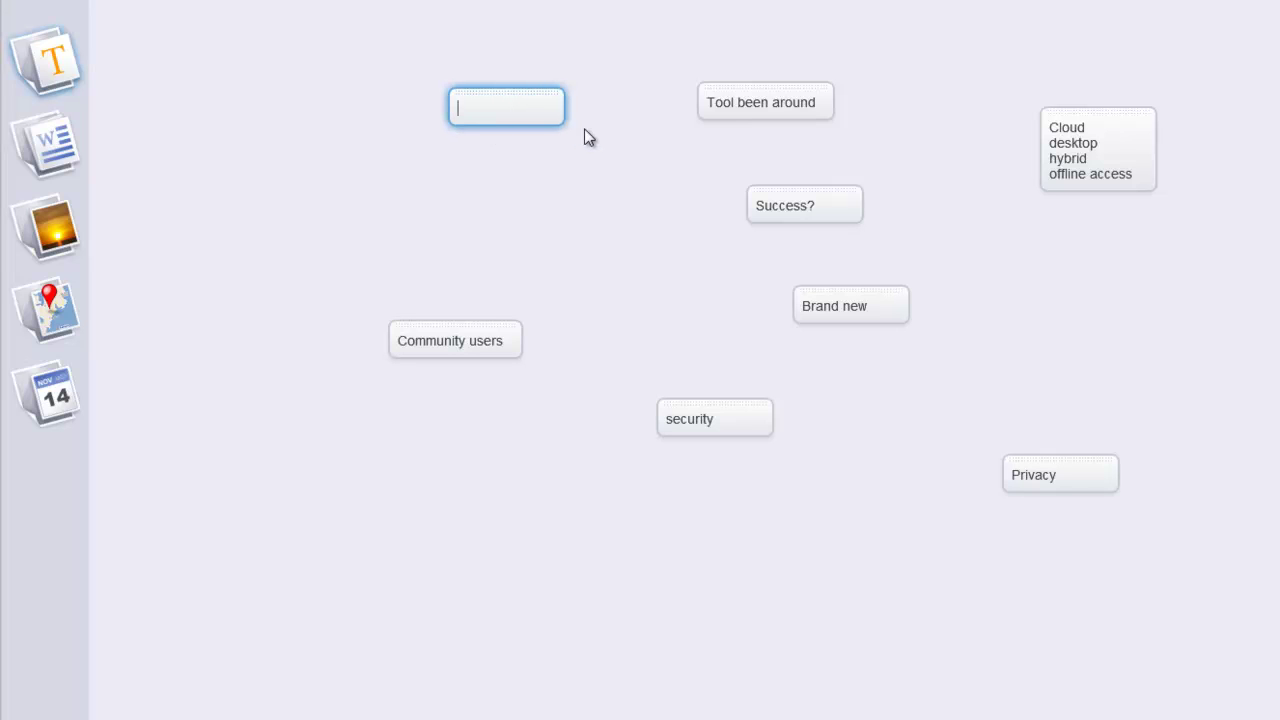
{"action": "type", "text": "Maturity"}
{"action": "left_click", "coordinate": [750, 105]}
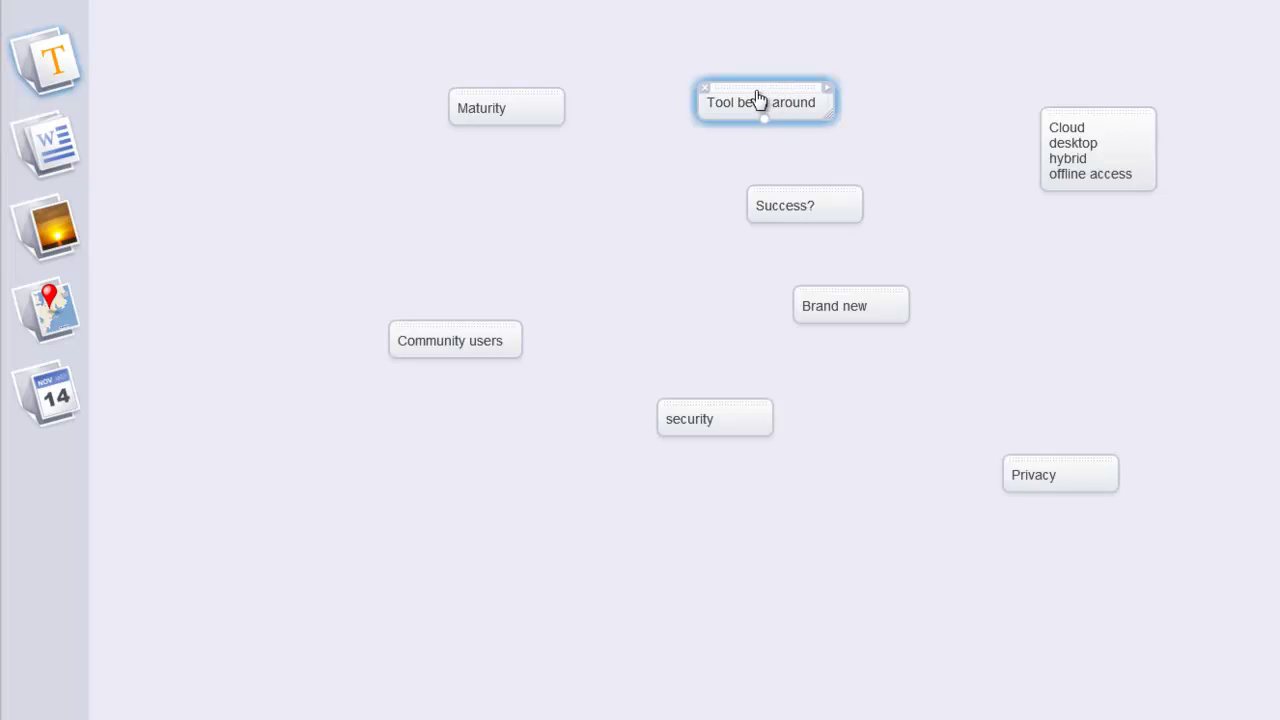
- Arrange Tool been around, Success? and Brand new in a row under Maturity; move Community users right
{"action": "left_click_drag", "start_coordinate": [765, 93], "coordinate": [353, 211]}
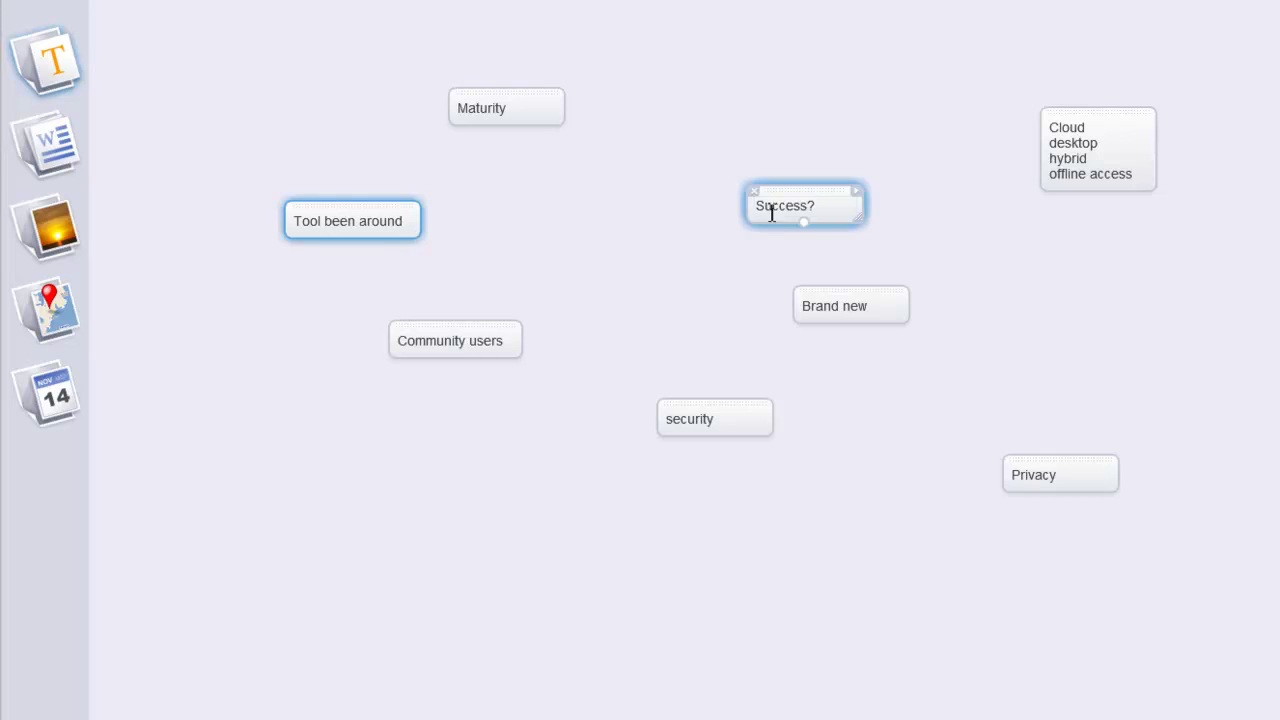
{"action": "left_click_drag", "start_coordinate": [804, 197], "coordinate": [535, 216]}
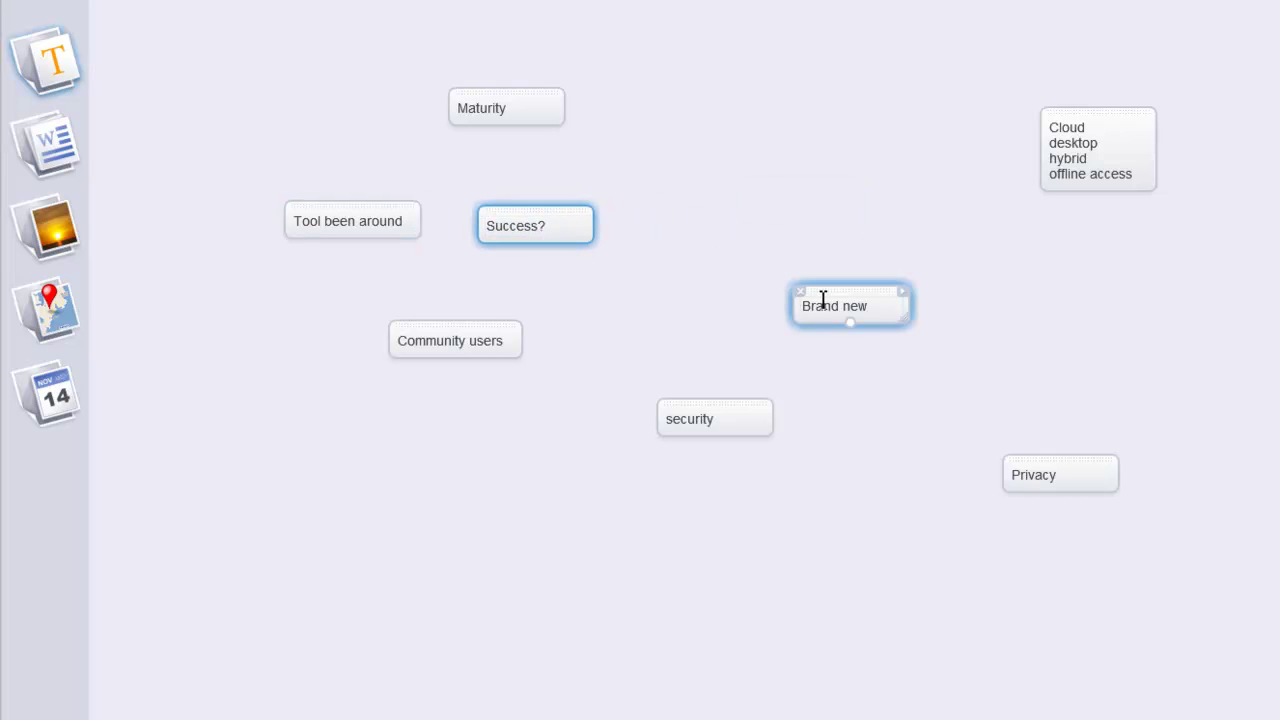
{"action": "left_click_drag", "start_coordinate": [830, 300], "coordinate": [706, 216]}
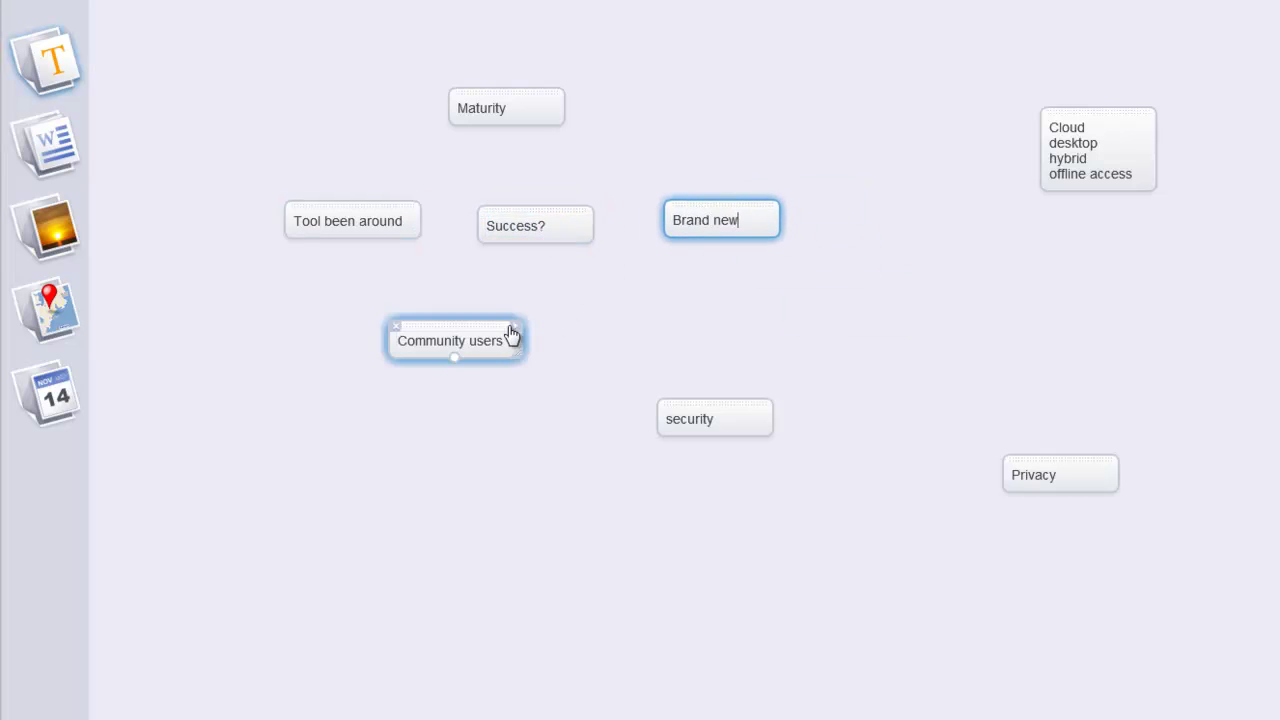
{"action": "left_click_drag", "start_coordinate": [492, 330], "coordinate": [1220, 282]}
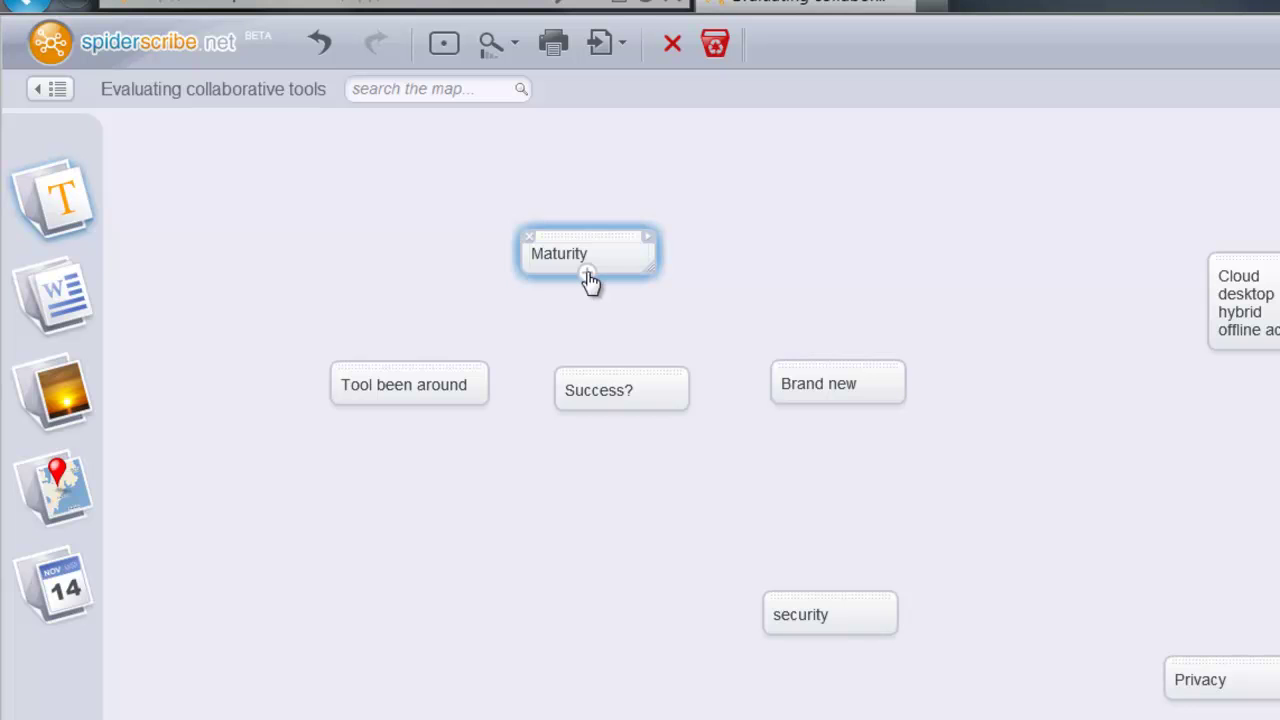
- Connect Maturity to Tool been around, Success? and Brand new, positioning it above them
{"action": "left_click", "coordinate": [590, 280]}
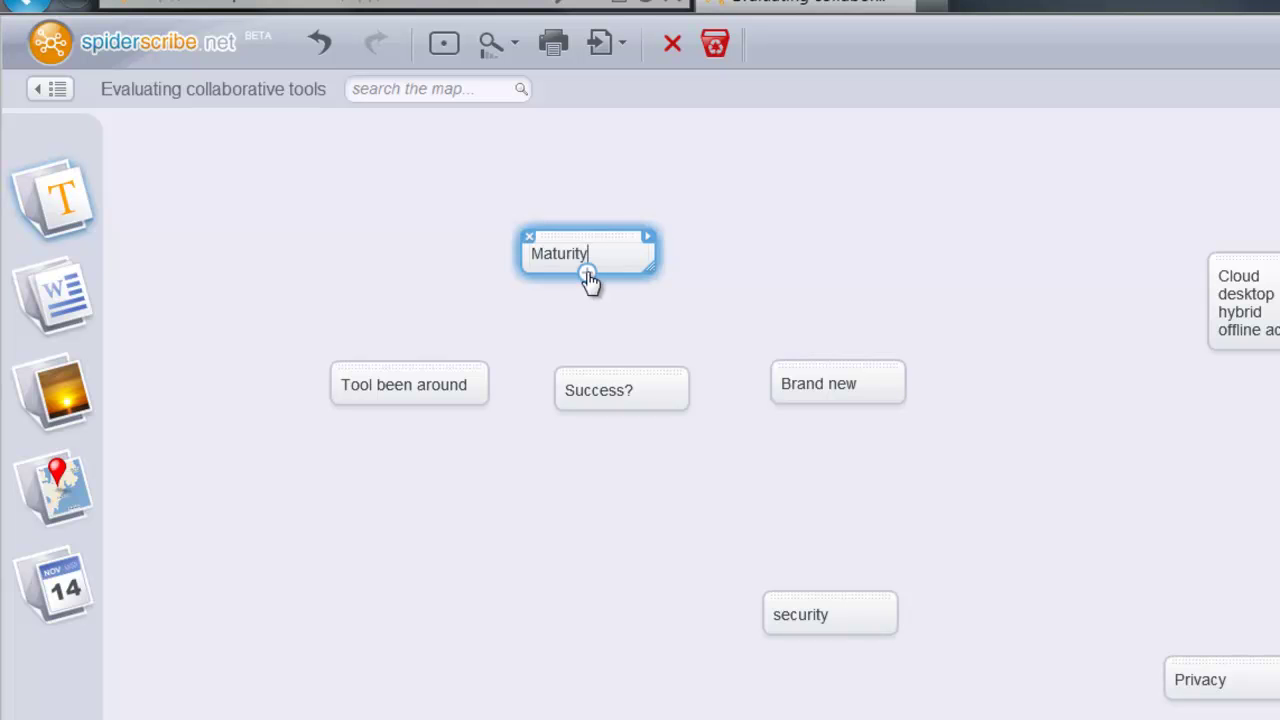
{"action": "left_click_drag", "start_coordinate": [590, 280], "coordinate": [443, 382]}
{"action": "left_click", "coordinate": [591, 283]}
{"action": "left_click_drag", "start_coordinate": [591, 283], "coordinate": [624, 366]}
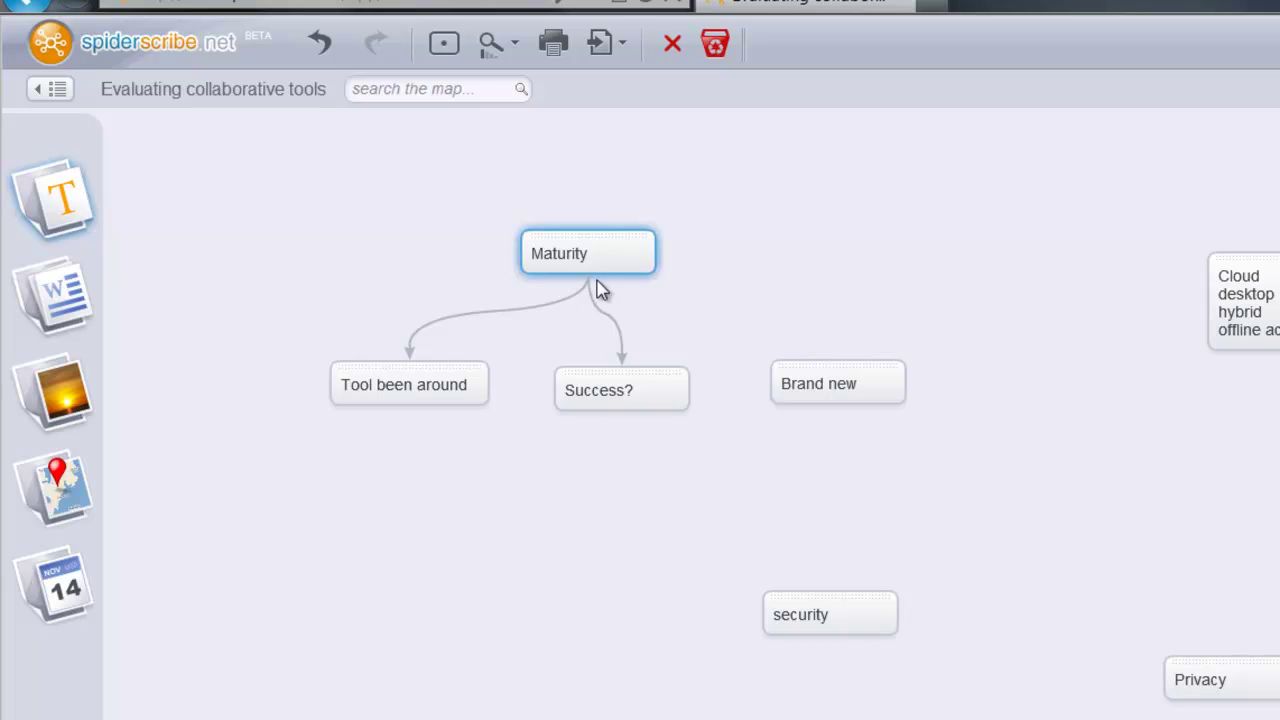
{"action": "left_click_drag", "start_coordinate": [592, 276], "coordinate": [830, 382]}
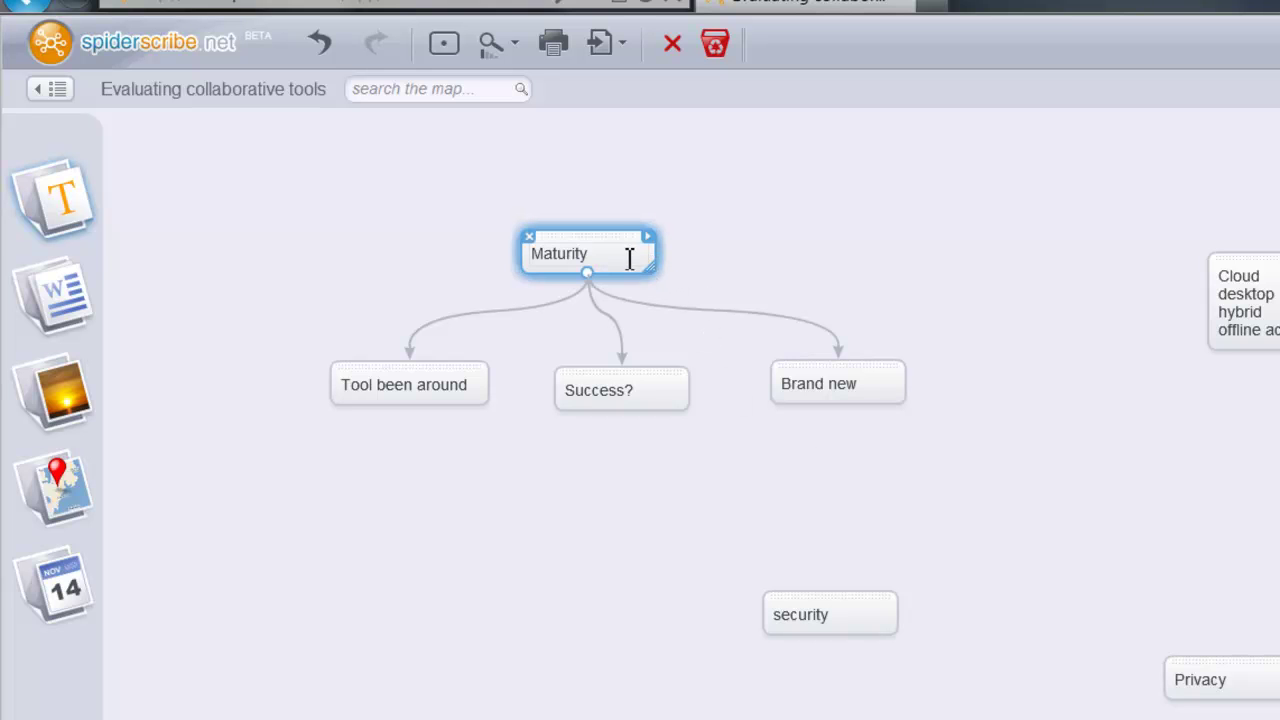
{"action": "mouse_move", "coordinate": [610, 246]}
{"action": "left_mouse_down"}
{"action": "mouse_move", "coordinate": [886, 171]}
{"action": "mouse_move", "coordinate": [606, 243]}
{"action": "mouse_move", "coordinate": [603, 223]}
{"action": "left_mouse_up"}
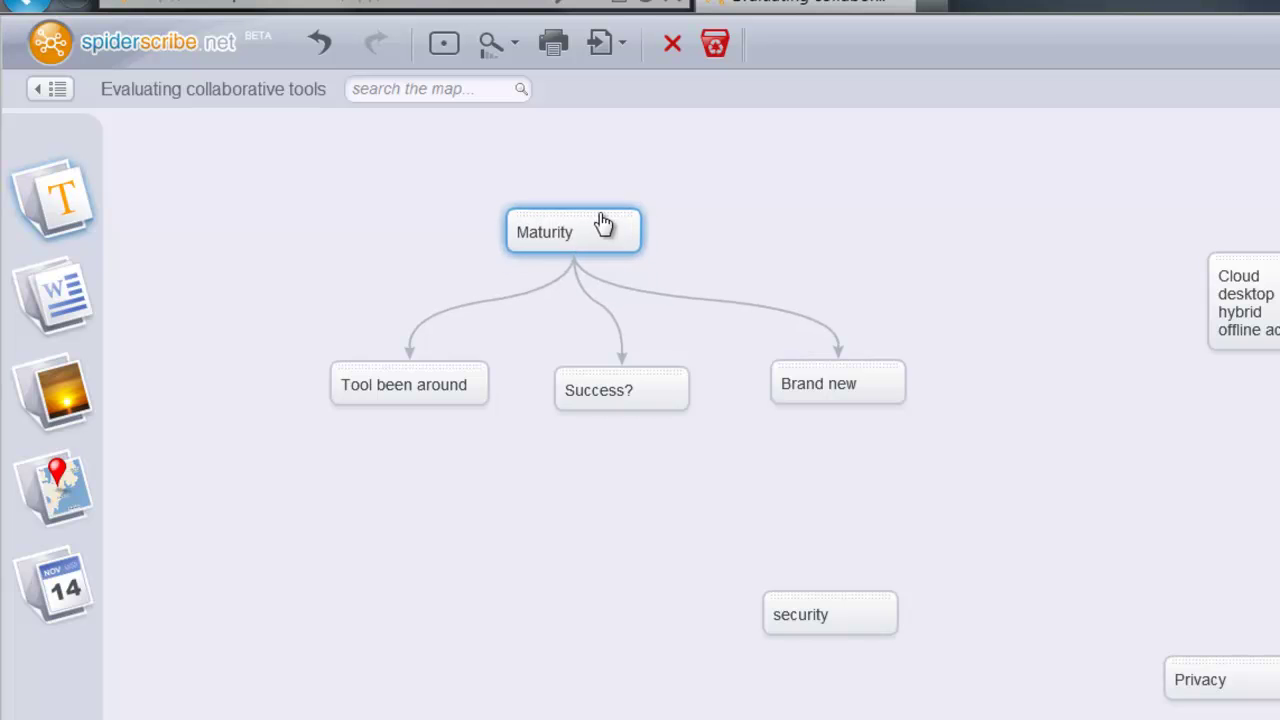
{"action": "mouse_move", "coordinate": [277, 186]}
{"action": "left_mouse_down"}
{"action": "mouse_move", "coordinate": [486, 277]}
{"action": "mouse_move", "coordinate": [417, 280]}
{"action": "mouse_move", "coordinate": [280, 197]}
{"action": "left_mouse_up"}
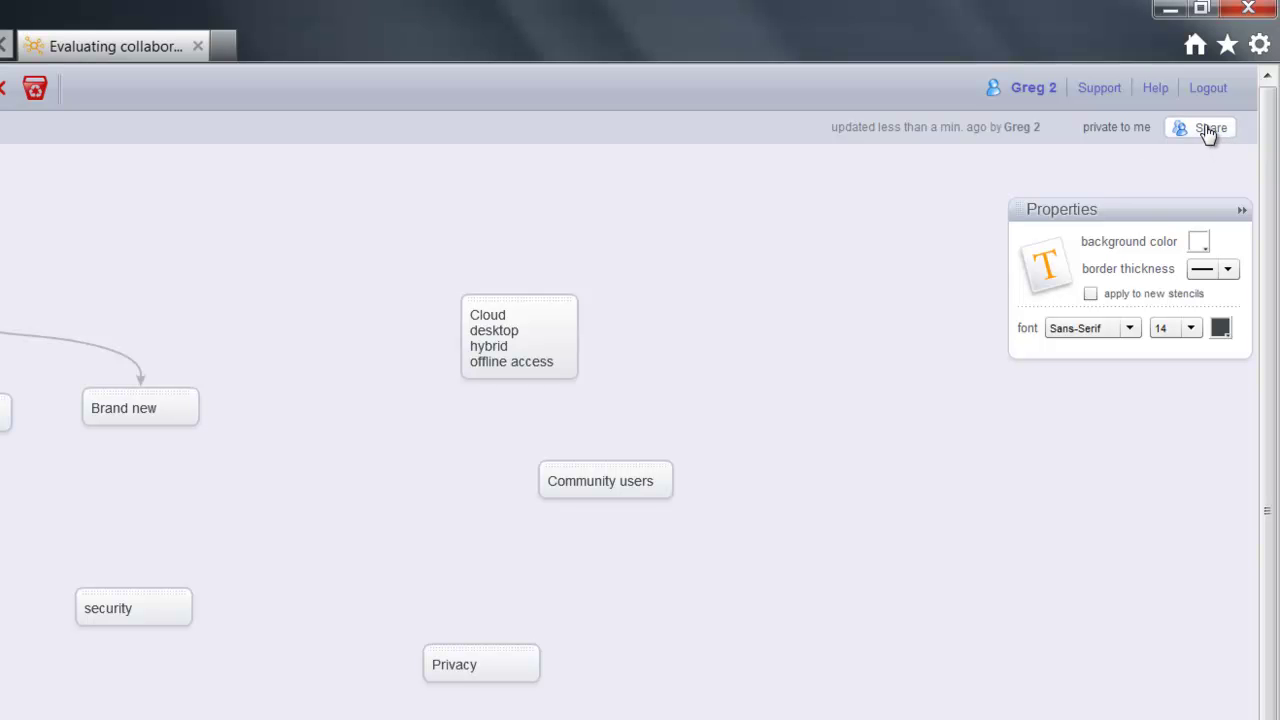
- Share the map with the collaborator's e-mail as Editor, sending an email notification
{"action": "left_click", "coordinate": [1209, 128]}
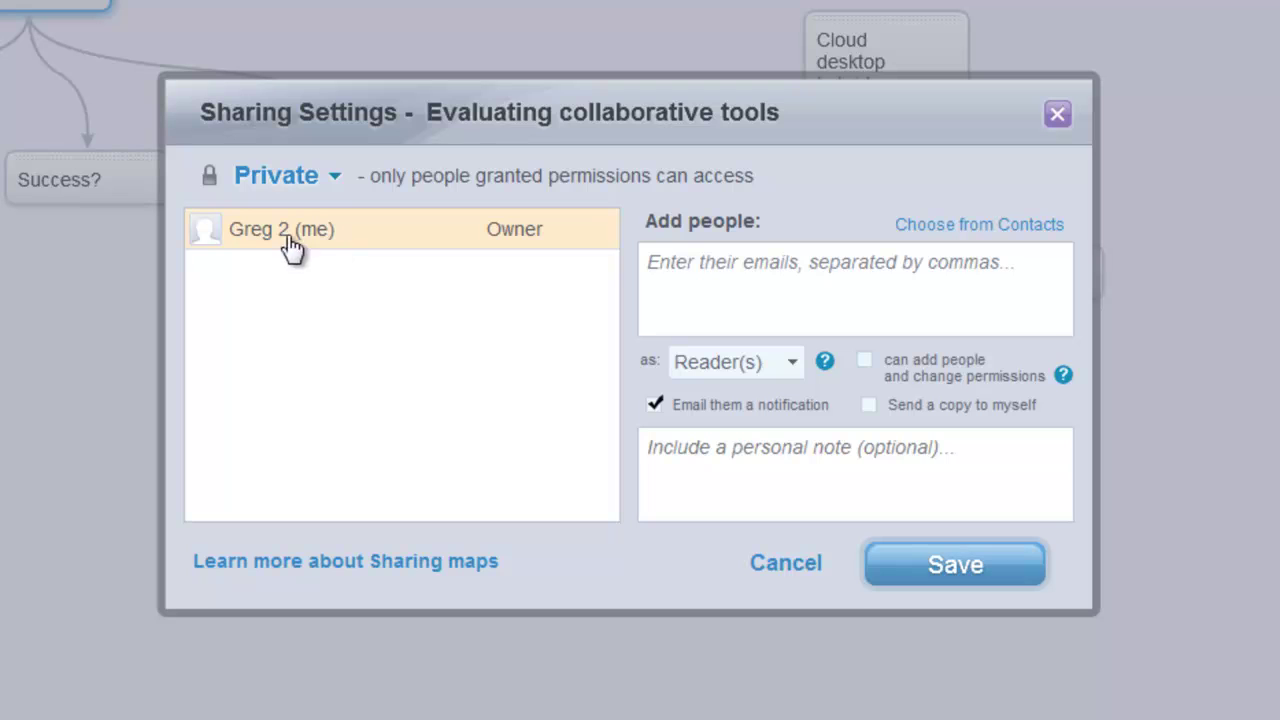
{"action": "left_click", "coordinate": [681, 264]}
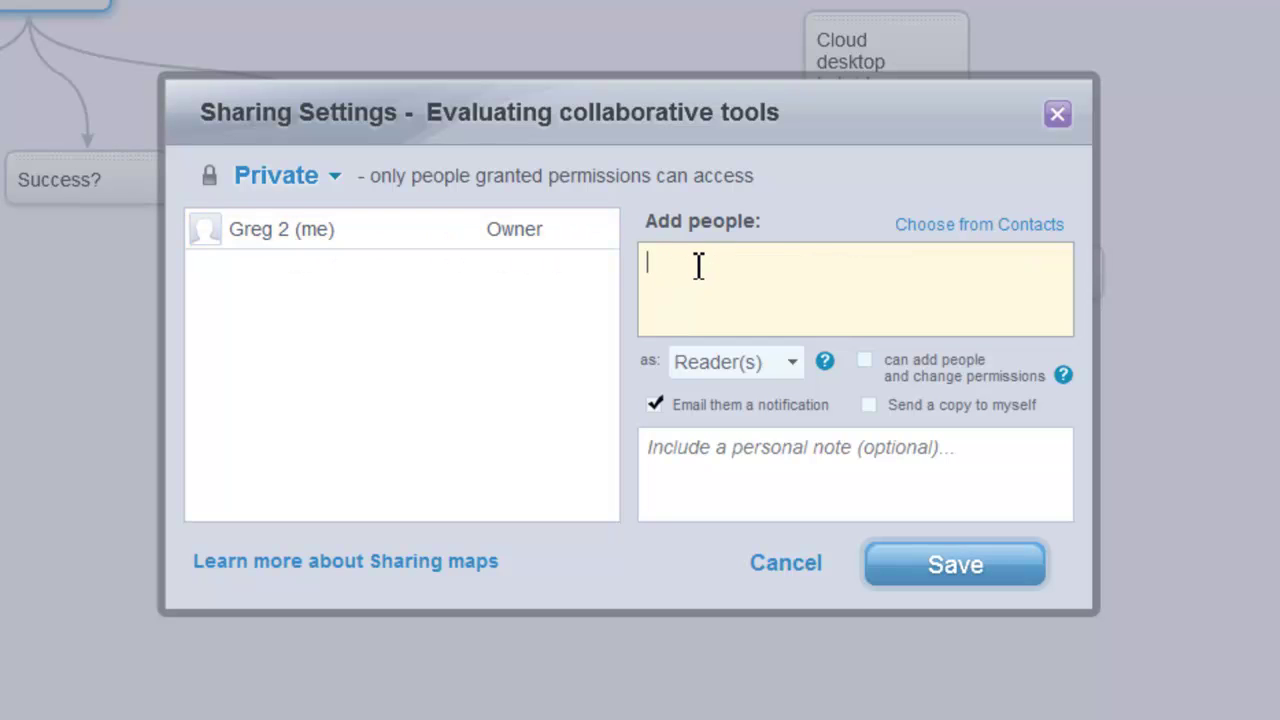
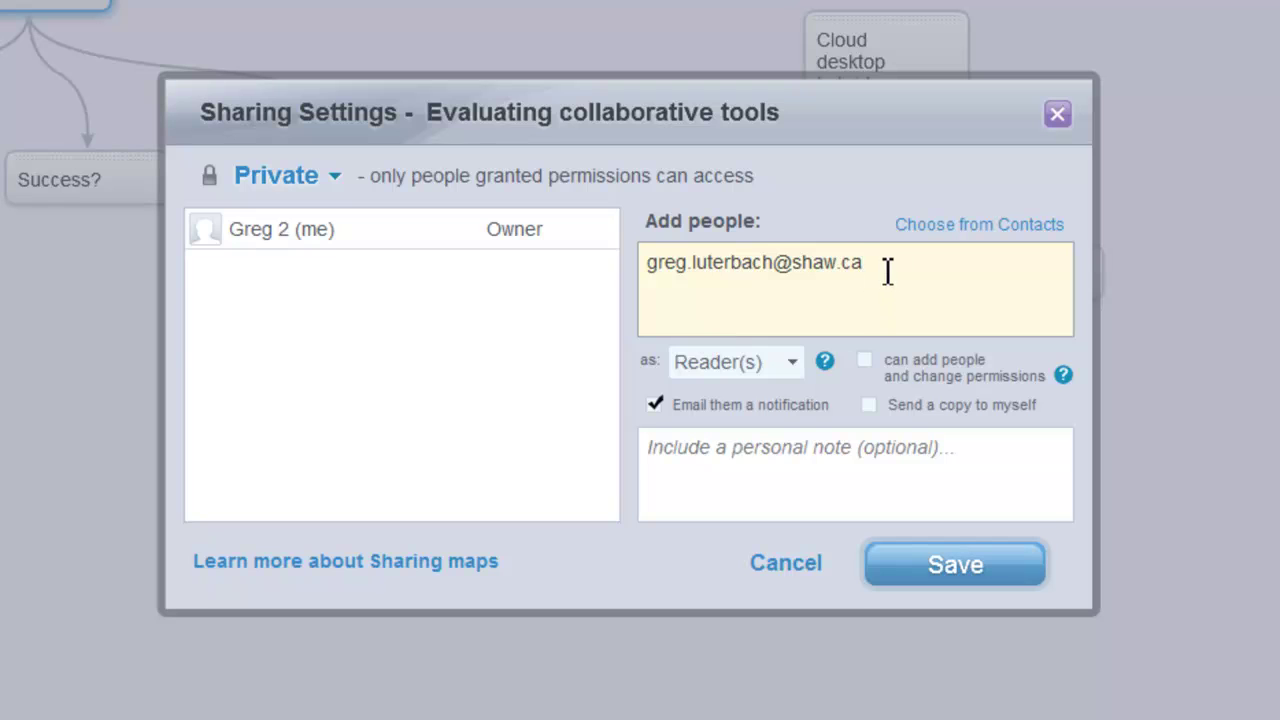
{"action": "left_click", "coordinate": [799, 365]}
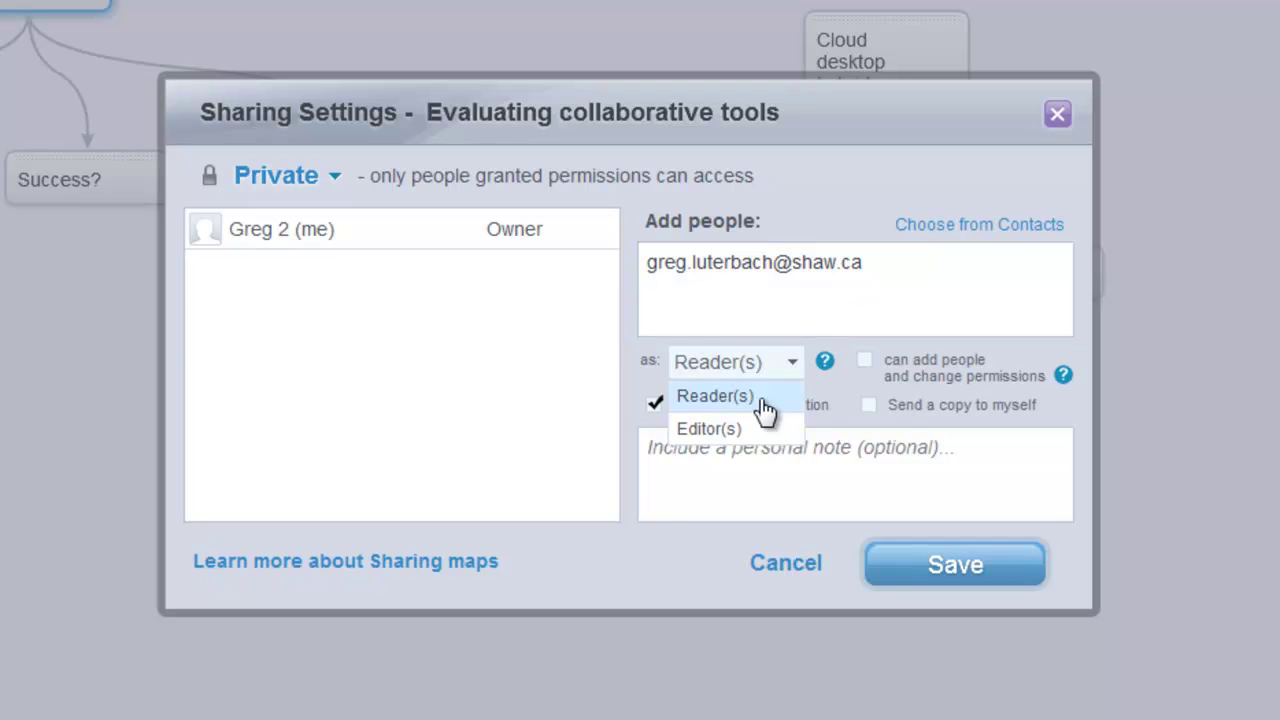
{"action": "left_click", "coordinate": [728, 427]}
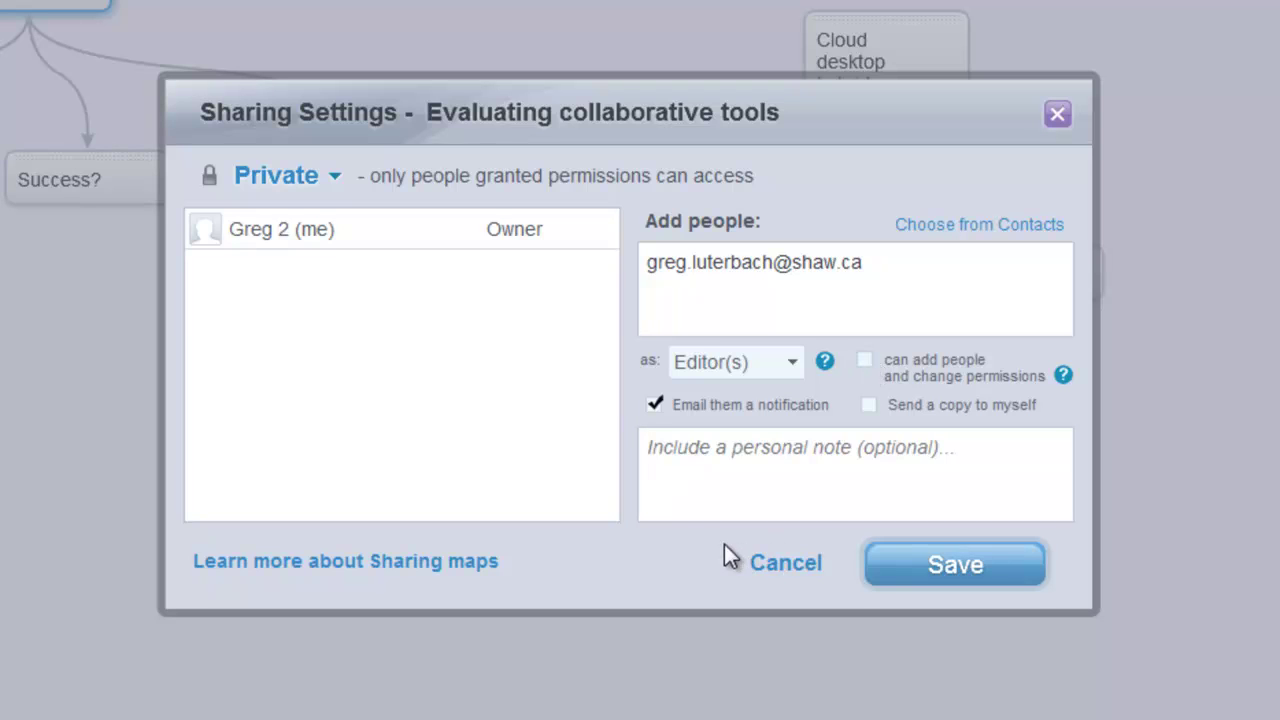
{"action": "left_click", "coordinate": [785, 364]}
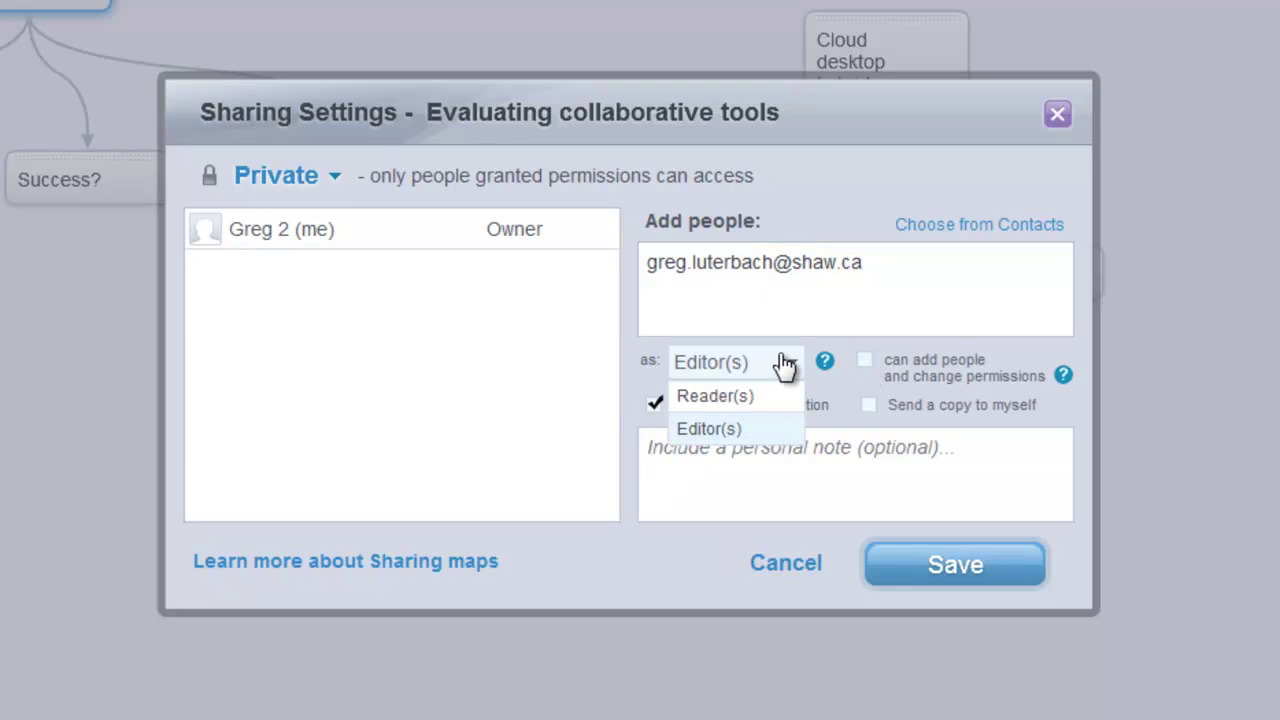
{"action": "left_click", "coordinate": [731, 428]}
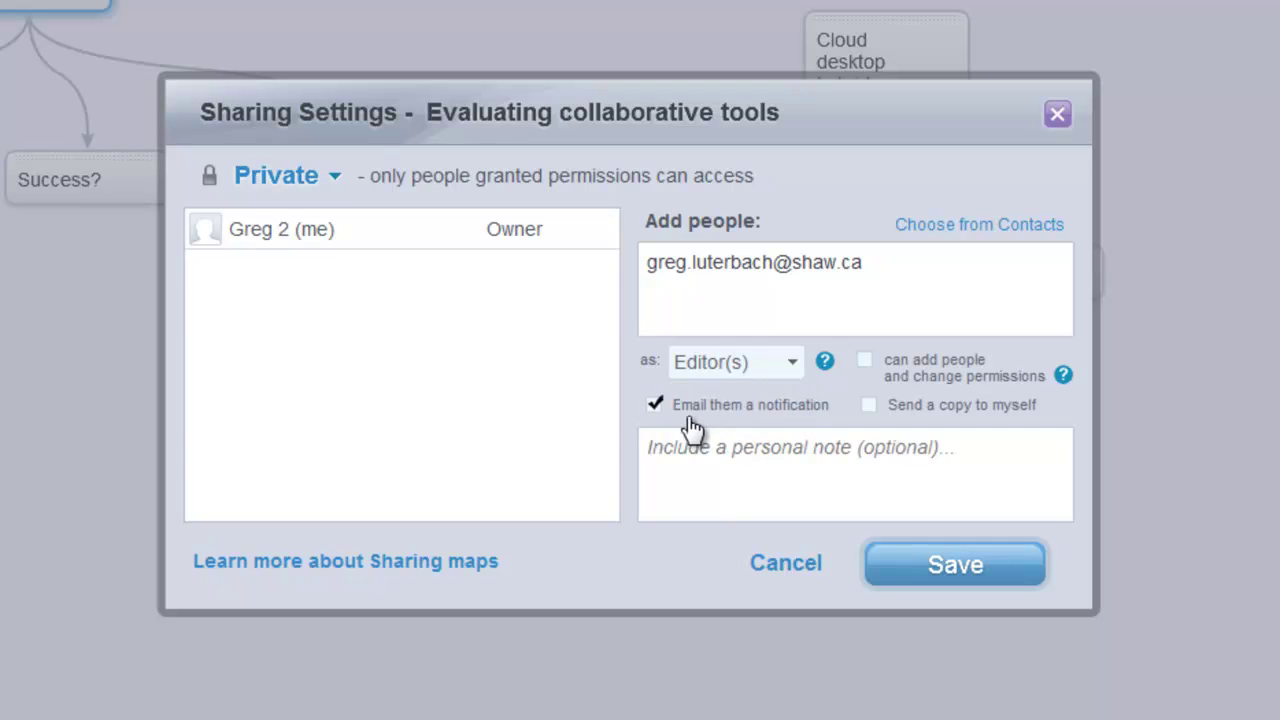
{"action": "left_click", "coordinate": [935, 563]}
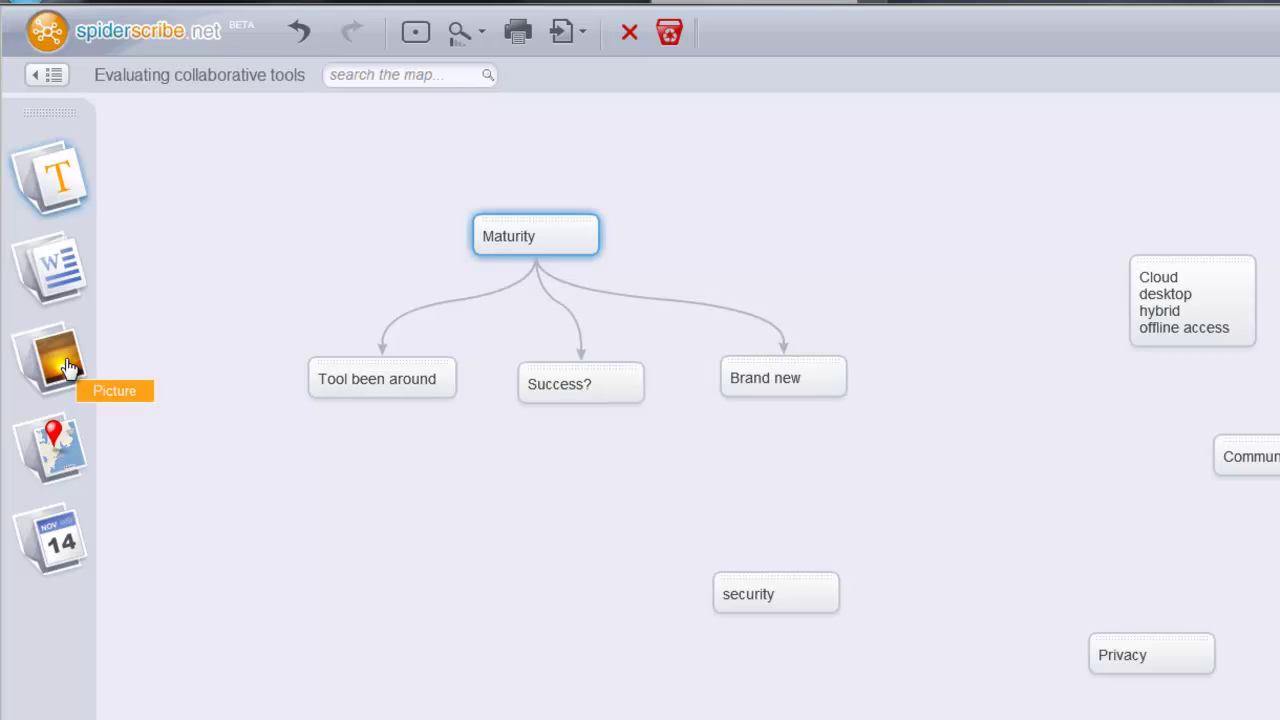
- Add a picture node below the notes and upload b.png from the Desktop into it
{"action": "left_click_drag", "start_coordinate": [66, 368], "coordinate": [362, 557]}
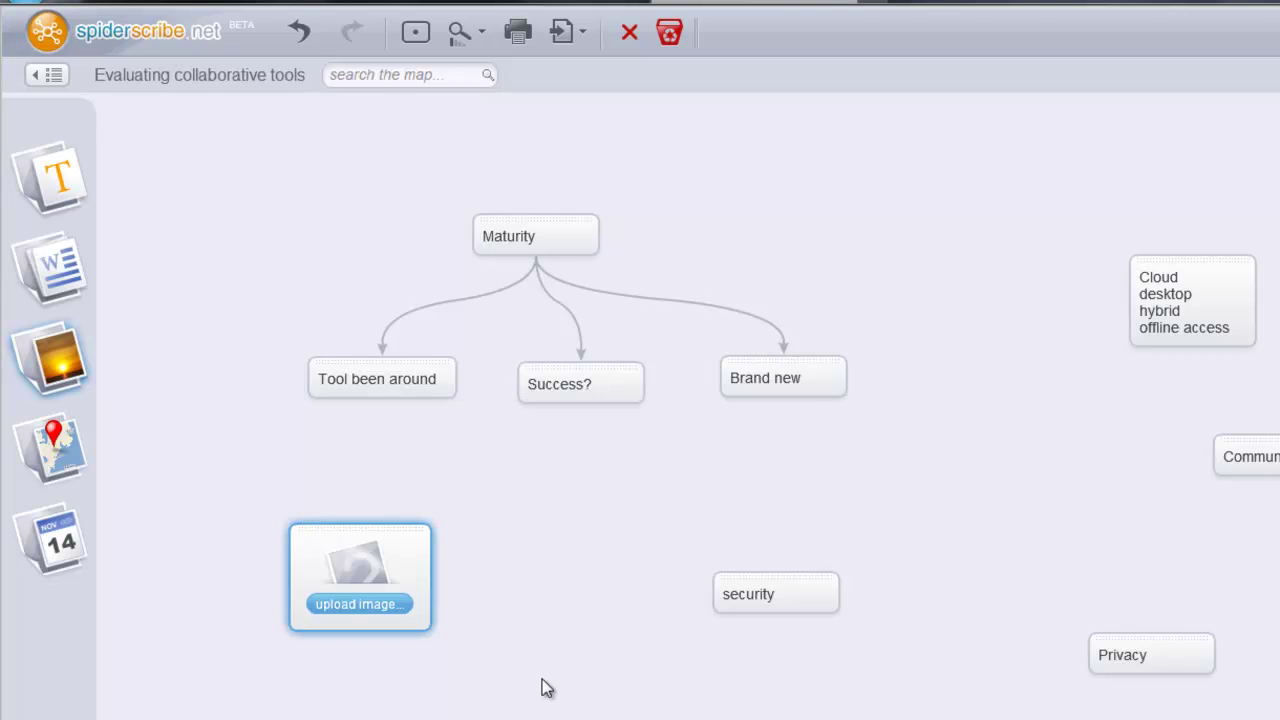
{"action": "mouse_move", "coordinate": [357, 614]}
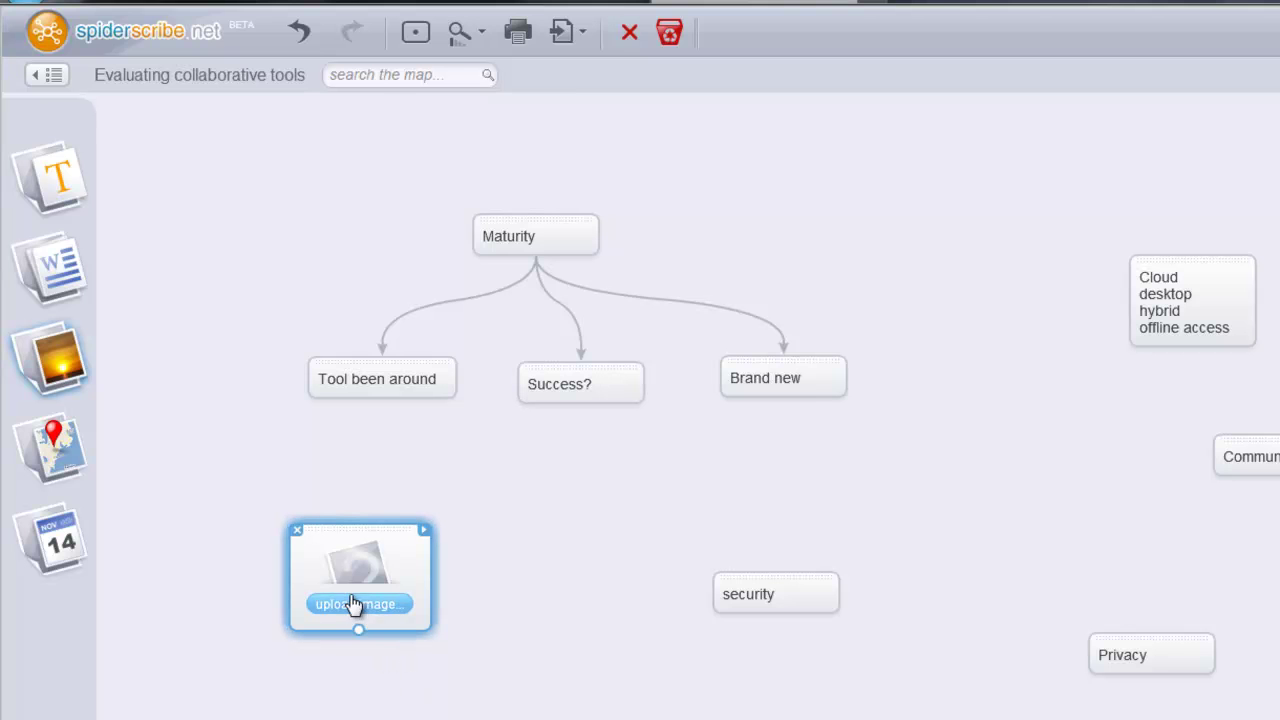
{"action": "left_click", "coordinate": [357, 605]}
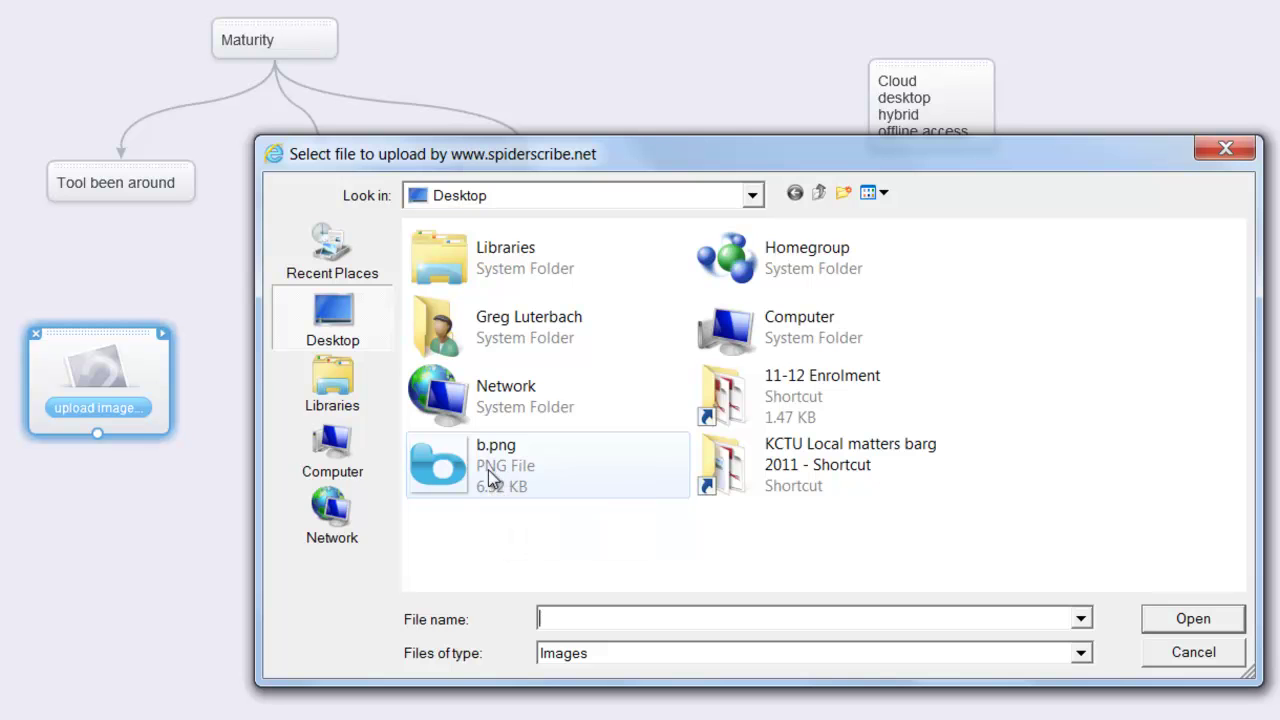
{"action": "left_click", "coordinate": [481, 481]}
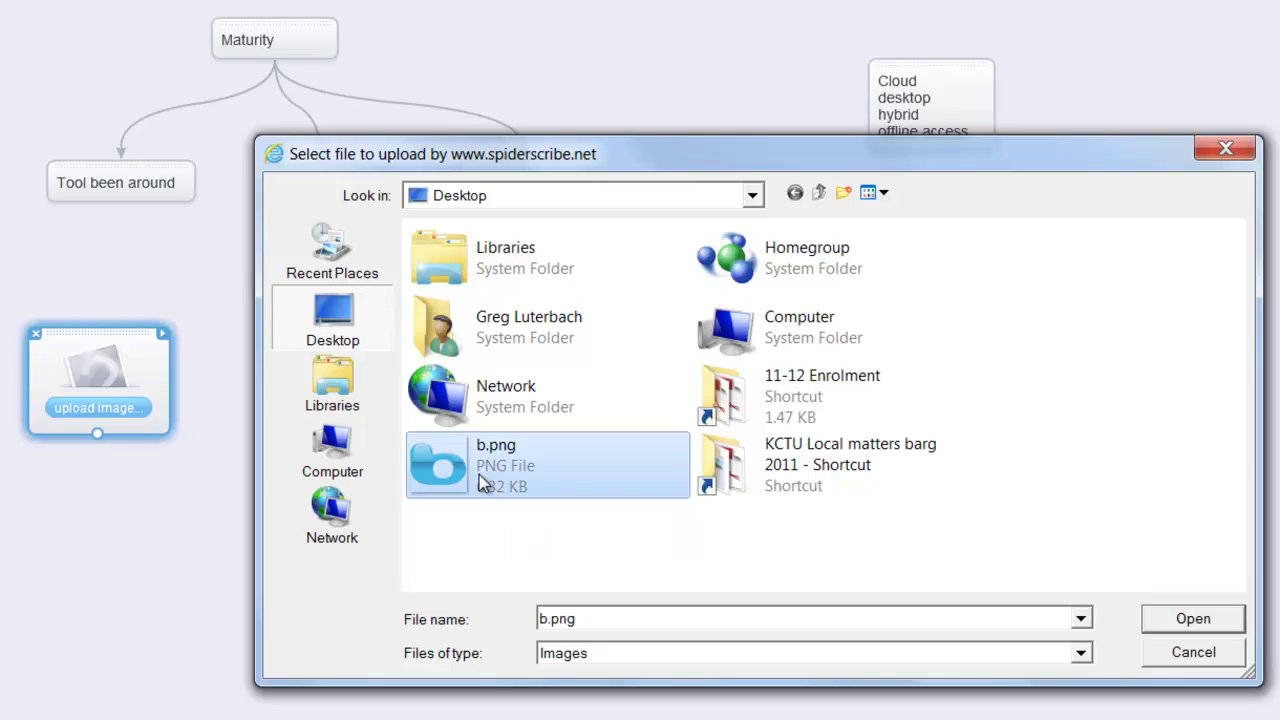
{"action": "left_click", "coordinate": [1180, 618]}
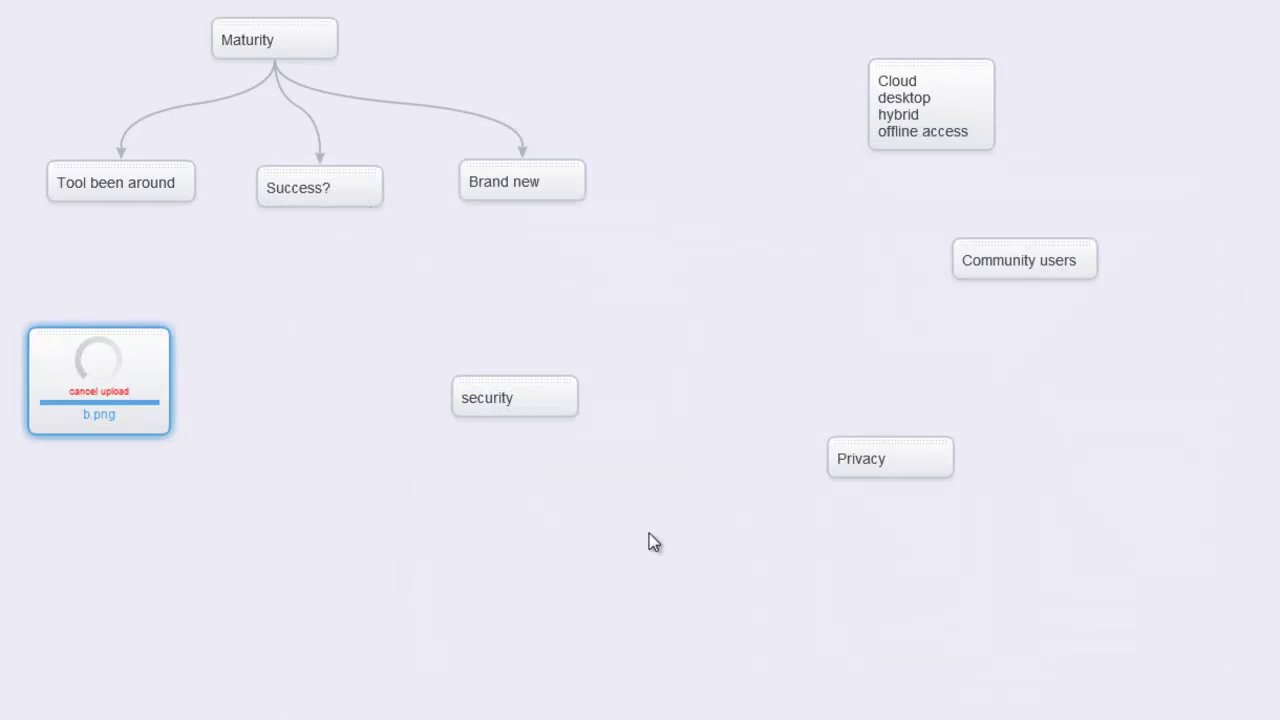
{"action": "left_click", "coordinate": [196, 530]}
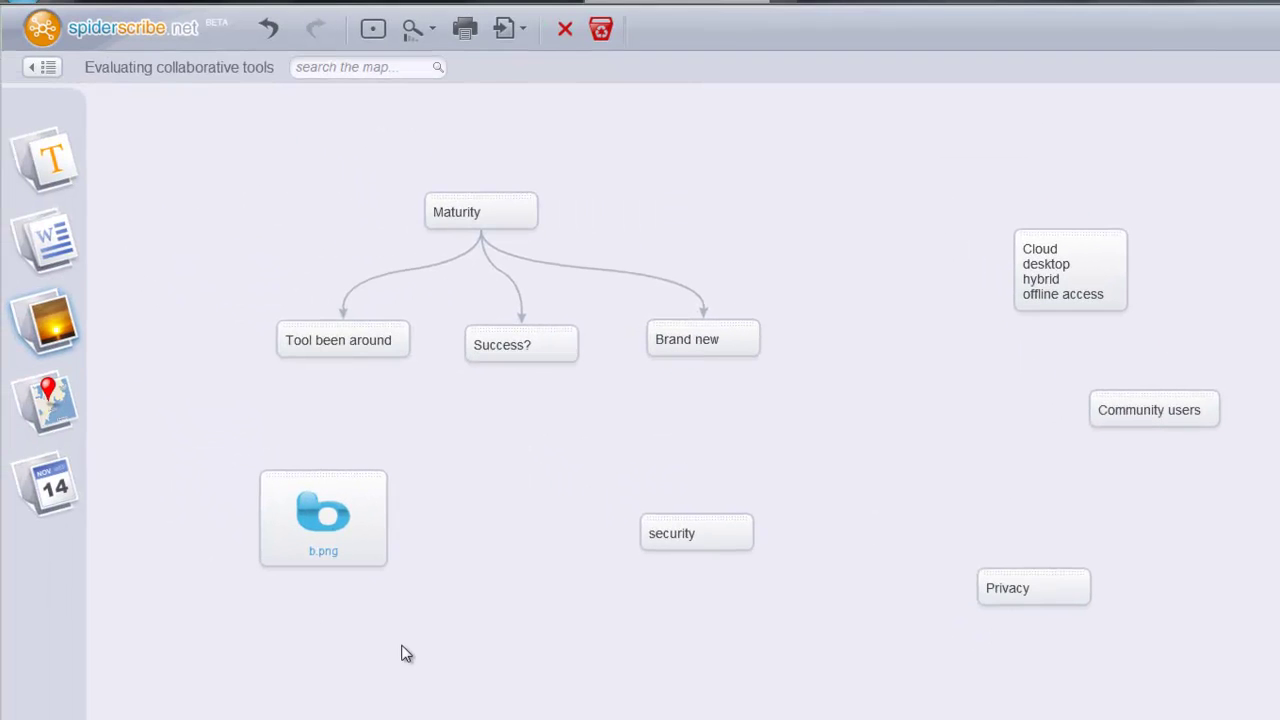
{"action": "left_click_drag", "start_coordinate": [48, 160], "coordinate": [279, 650]}
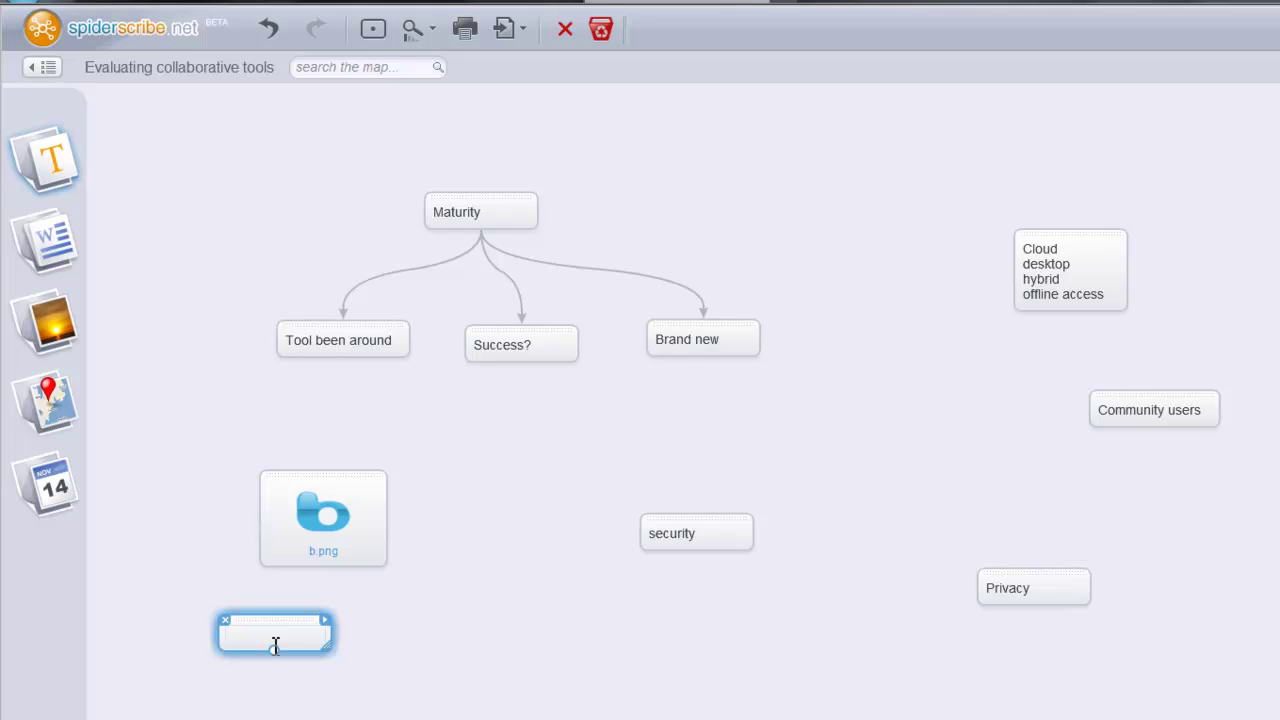
{"action": "type", "text": "www.bubbl.us"}
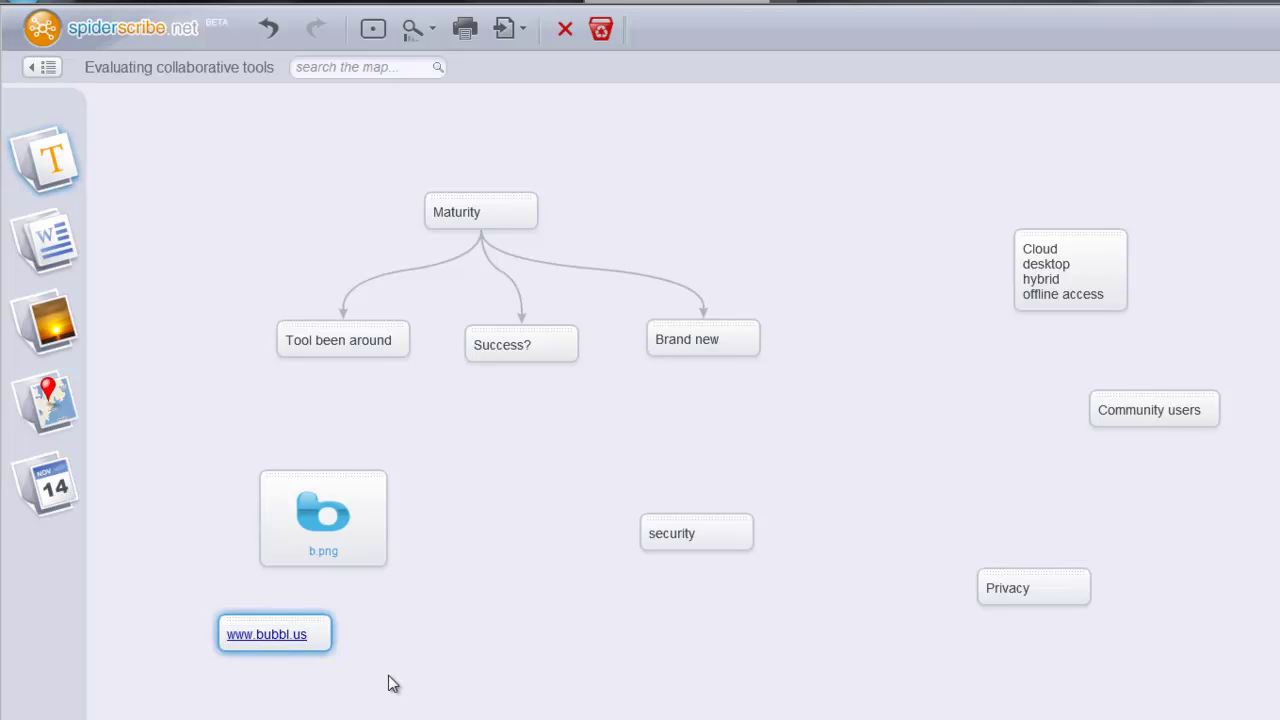
{"action": "left_click_drag", "start_coordinate": [303, 631], "coordinate": [348, 642]}
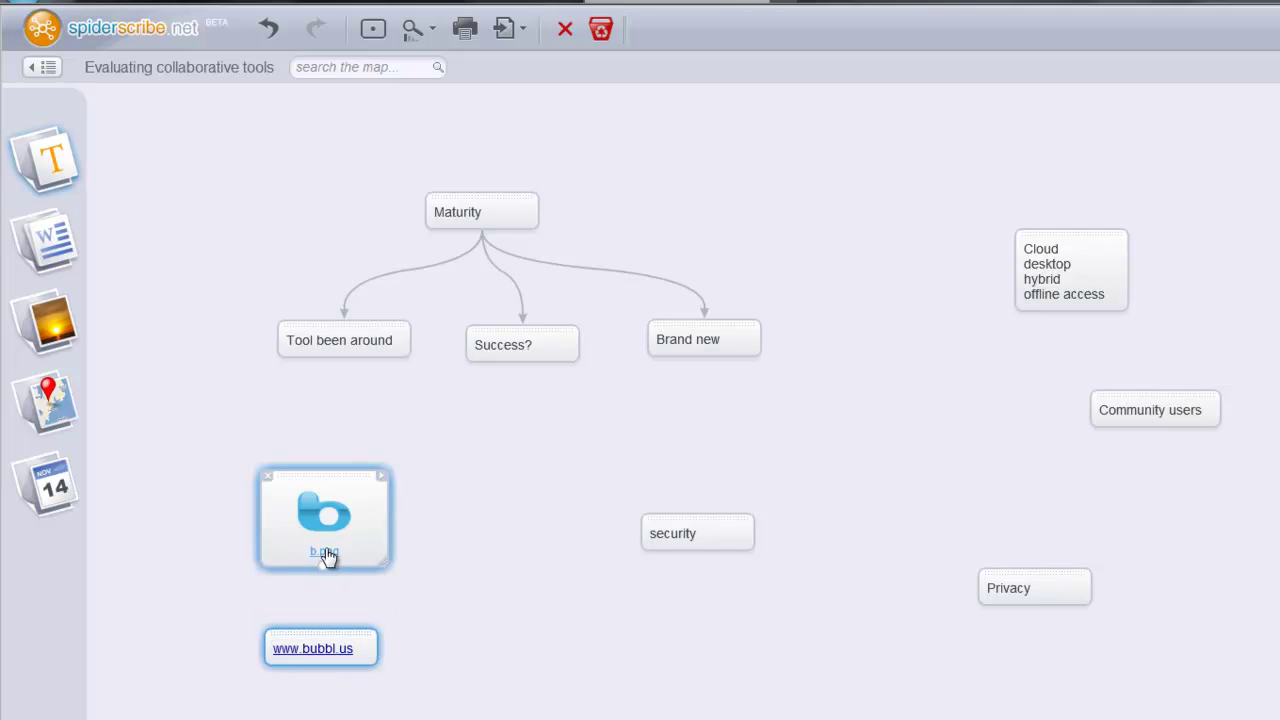
{"action": "left_click_drag", "start_coordinate": [323, 572], "coordinate": [316, 632]}
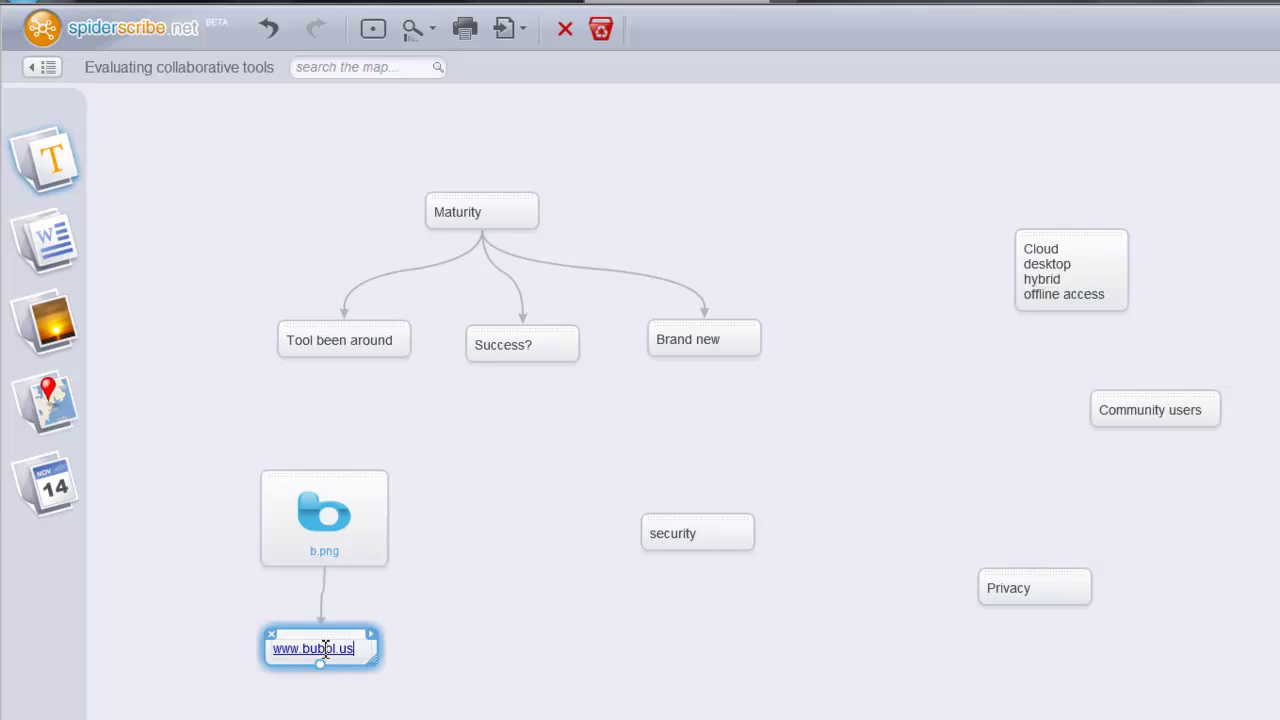
{"action": "left_click", "coordinate": [323, 650]}
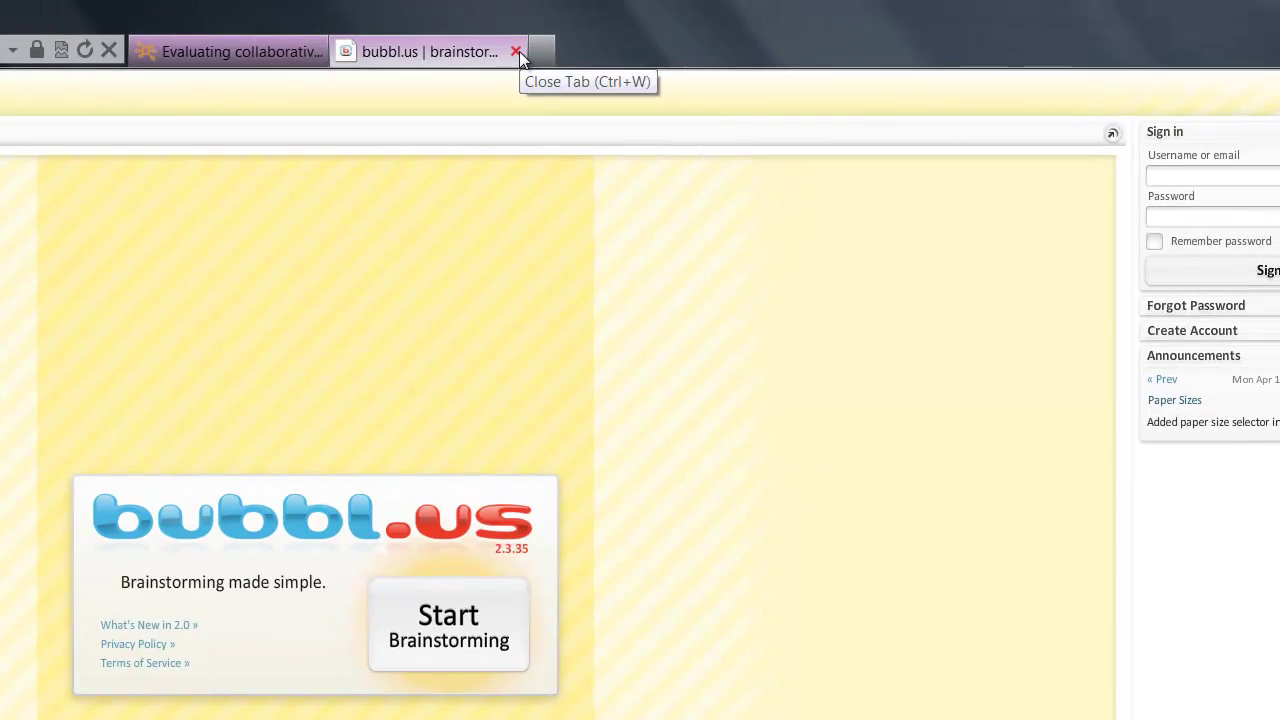
{"action": "left_click", "coordinate": [958, 2]}
{"action": "left_click", "coordinate": [421, 553]}
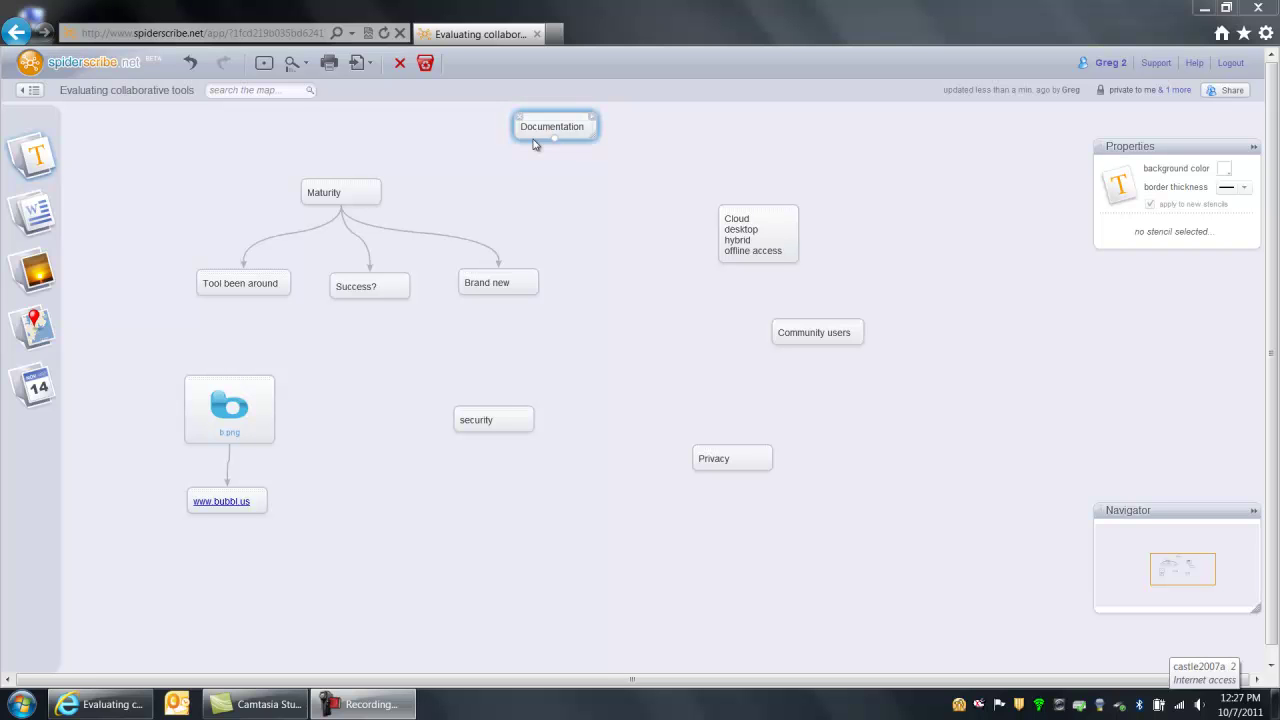
- Move Documentation down to the map's middle and set Community forums beside it
{"action": "left_click", "coordinate": [533, 144]}
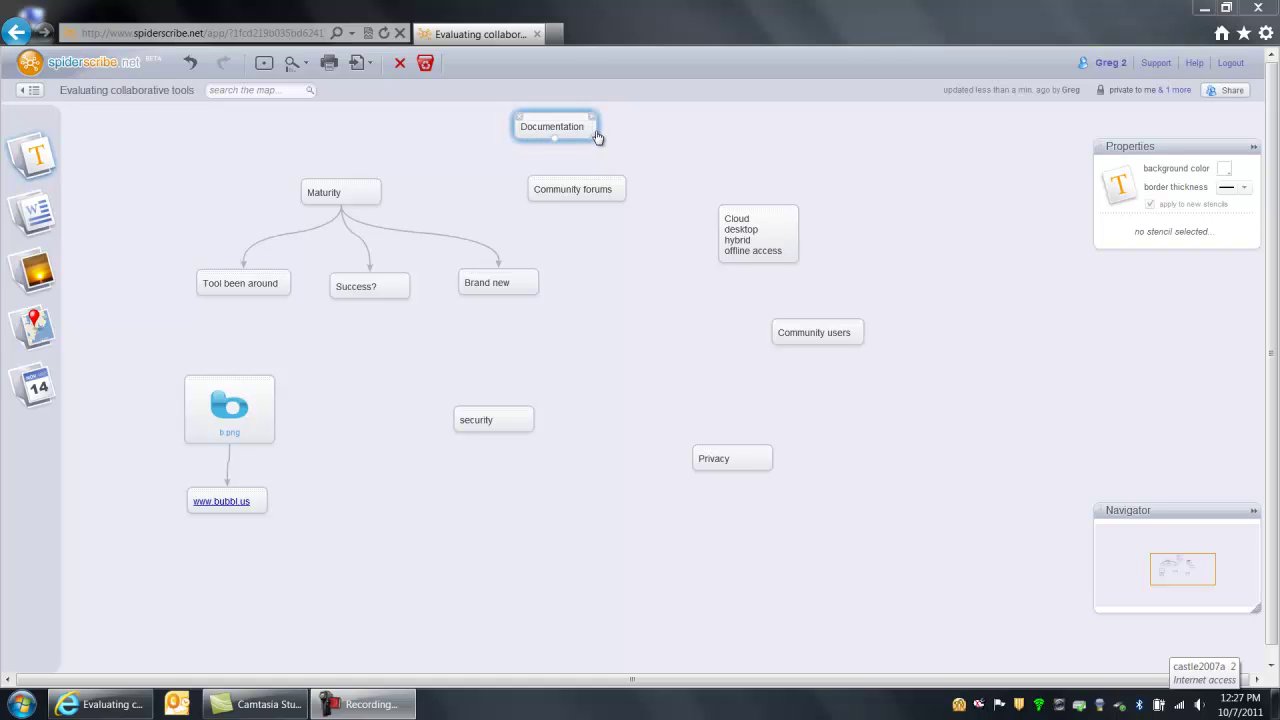
{"action": "left_click", "coordinate": [594, 133]}
{"action": "left_click_drag", "start_coordinate": [571, 126], "coordinate": [635, 287]}
{"action": "left_click_drag", "start_coordinate": [571, 186], "coordinate": [529, 337]}
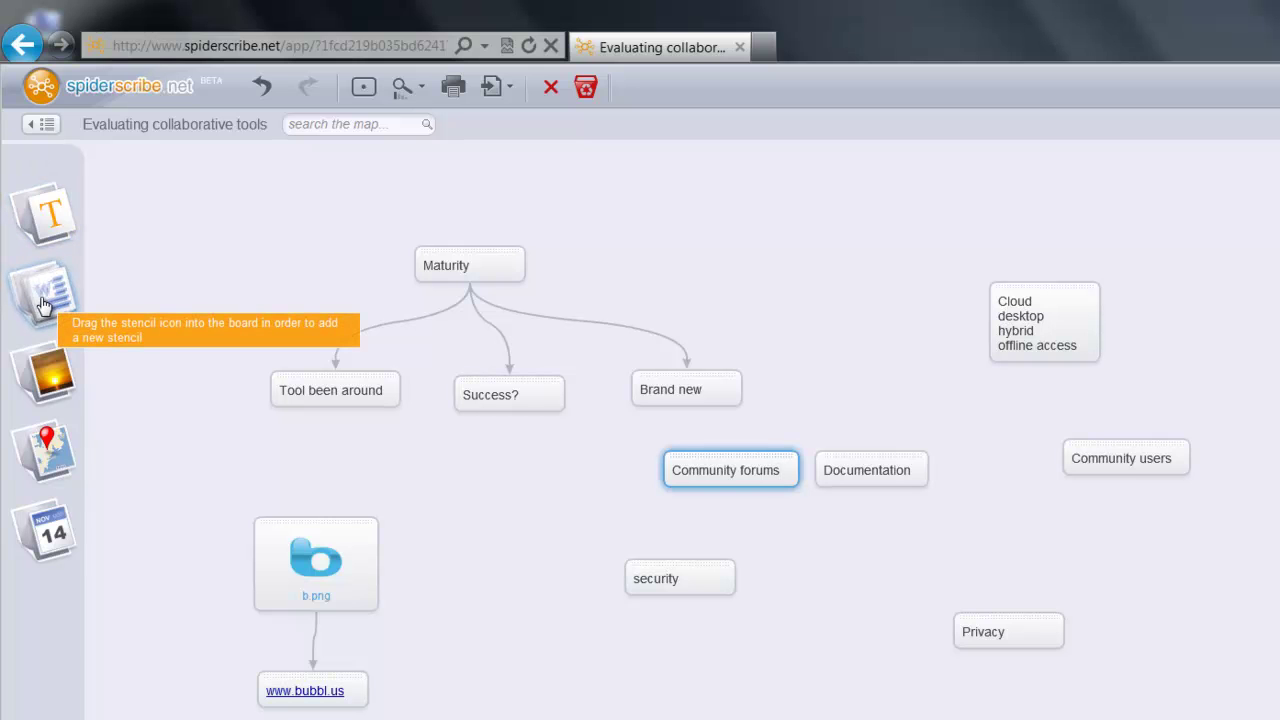
- Add a lower-right document node with Collab demo.docx uploaded, then open its file link
{"action": "left_click_drag", "start_coordinate": [43, 304], "coordinate": [1163, 578]}
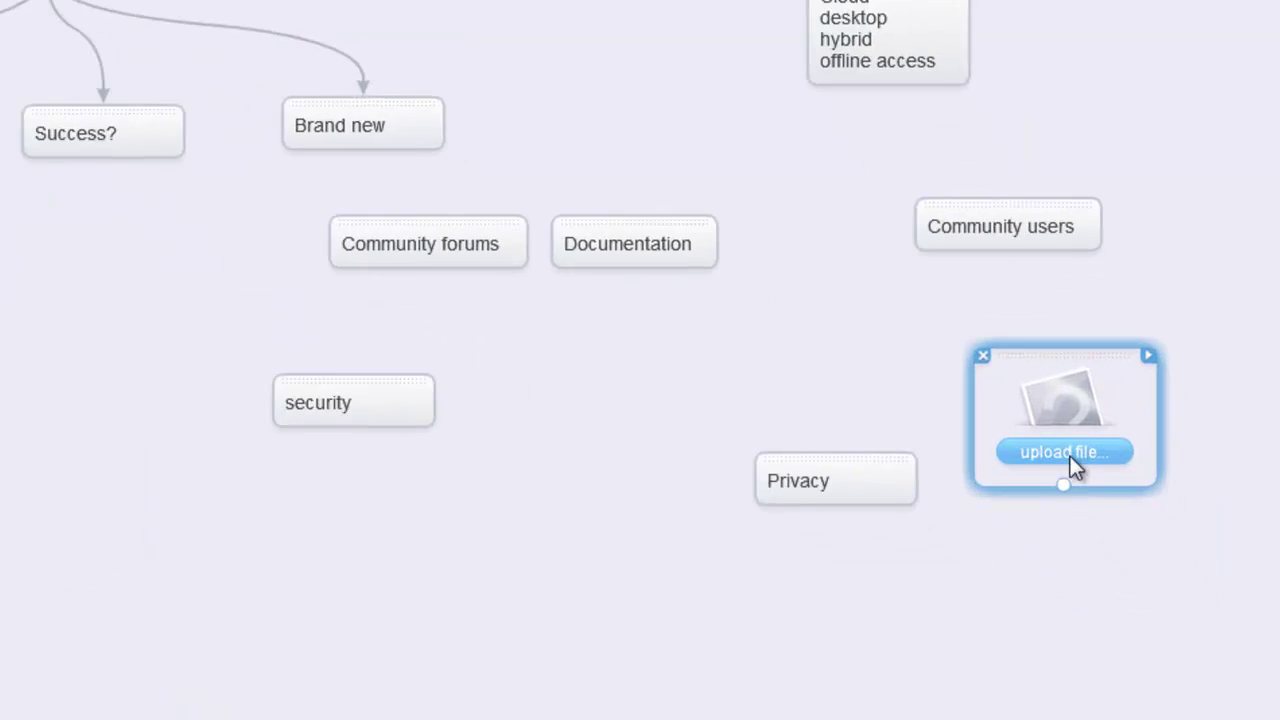
{"action": "left_click", "coordinate": [1068, 453]}
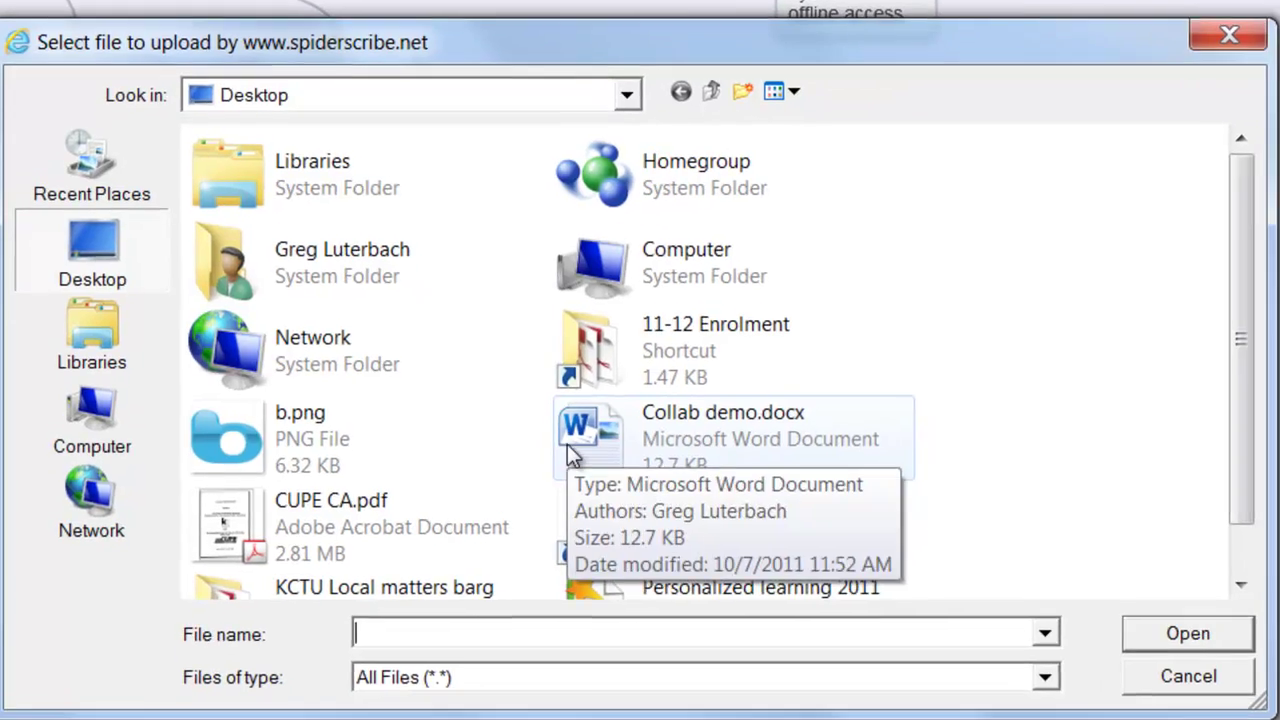
{"action": "double_click", "coordinate": [590, 492]}
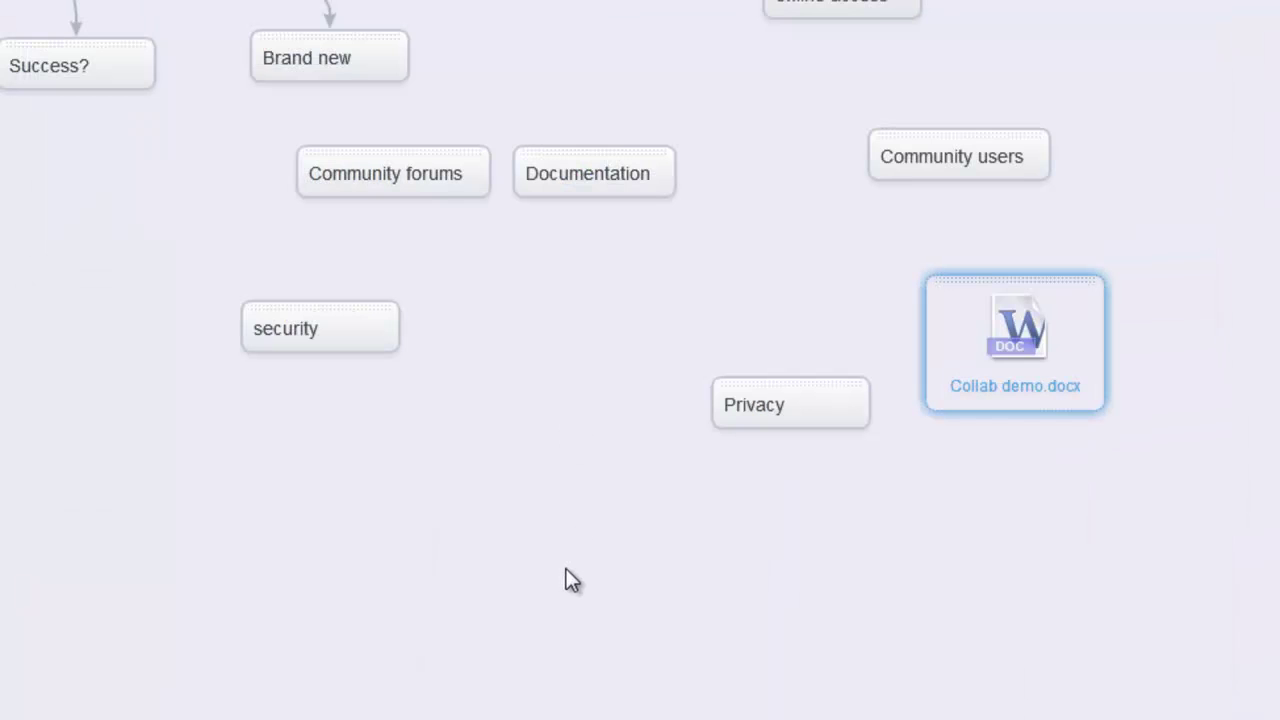
{"action": "left_click", "coordinate": [683, 485]}
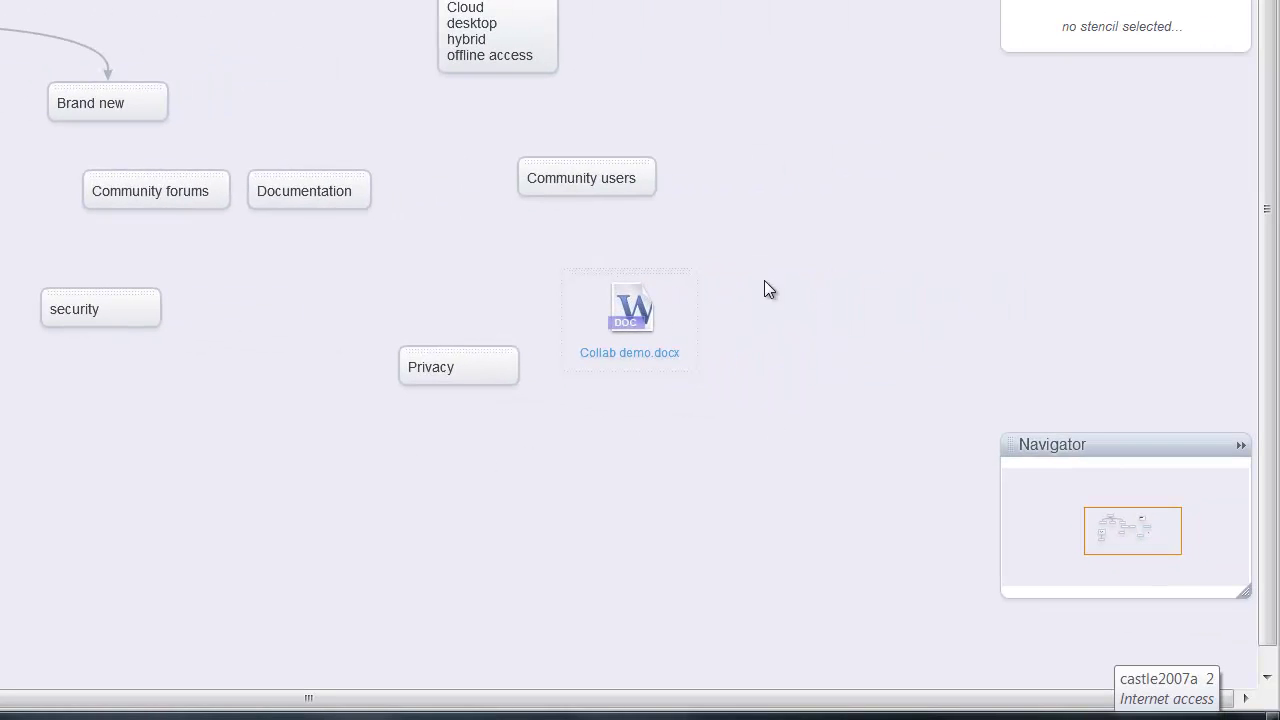
{"action": "left_click", "coordinate": [666, 318]}
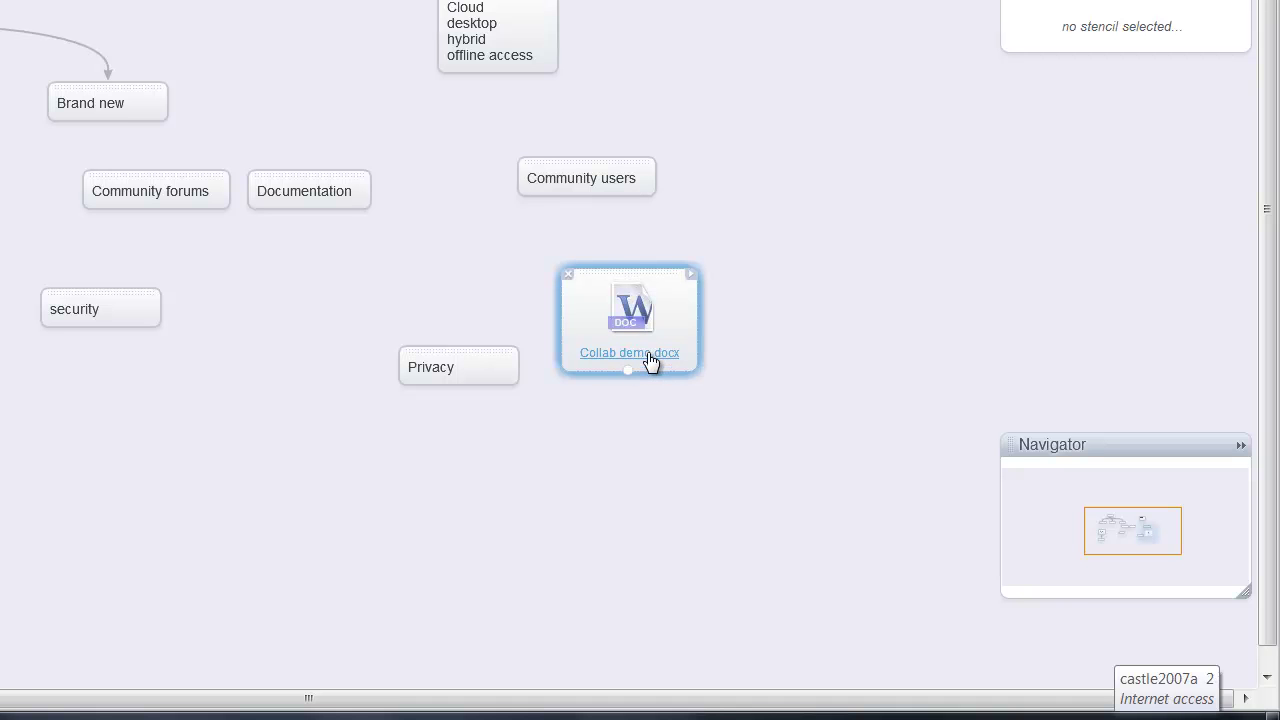
{"action": "left_click", "coordinate": [777, 425]}
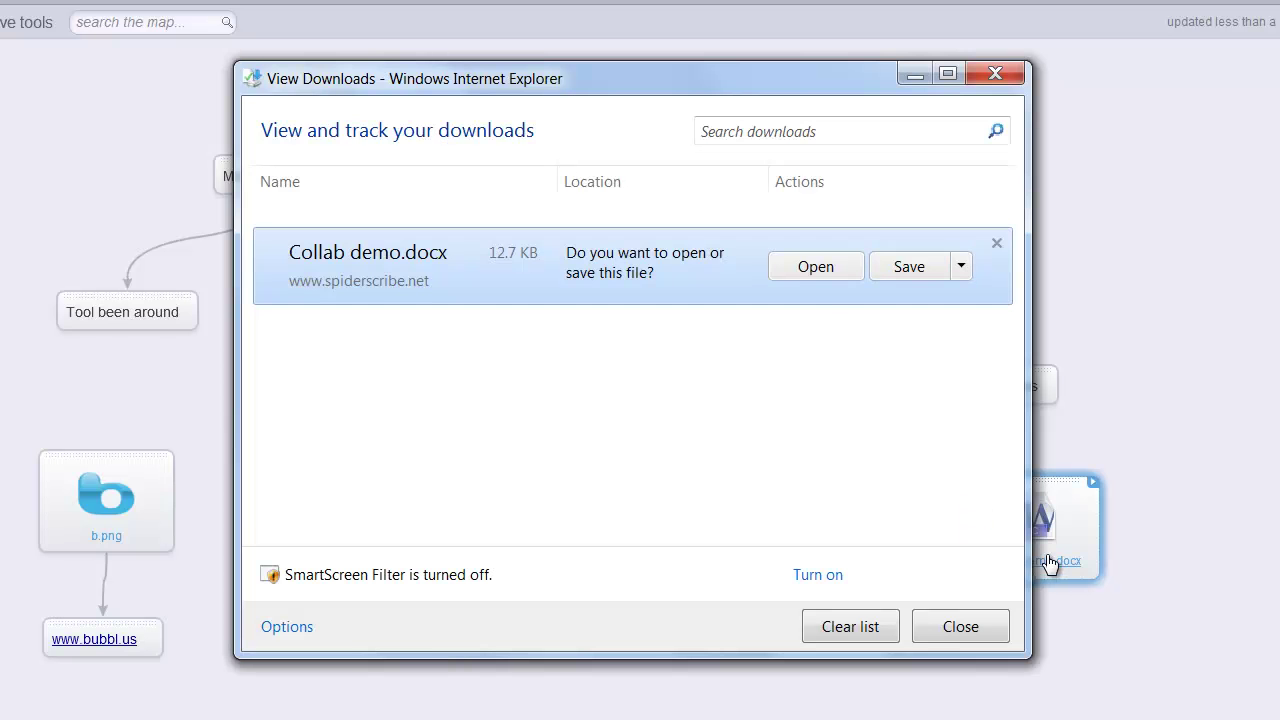
- Open the downloaded Collab demo.docx in Word, then close Word
{"action": "left_click", "coordinate": [822, 270]}
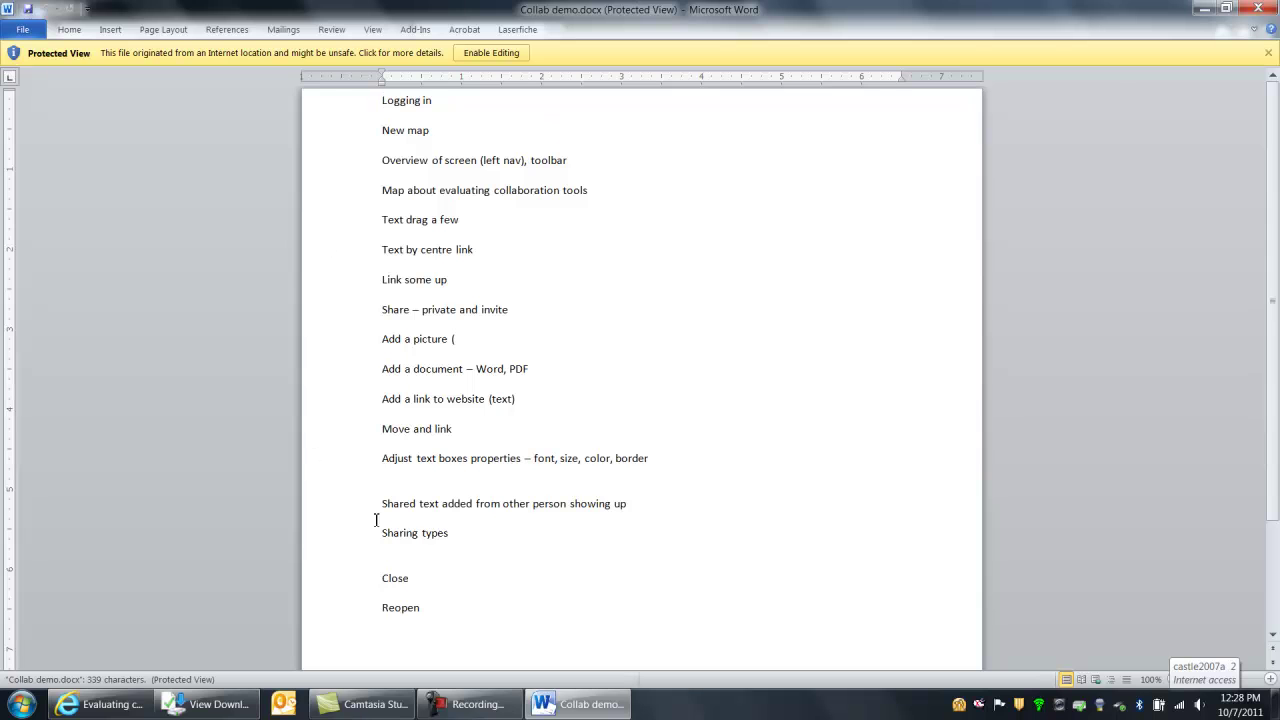
{"action": "left_click", "coordinate": [1262, 10]}
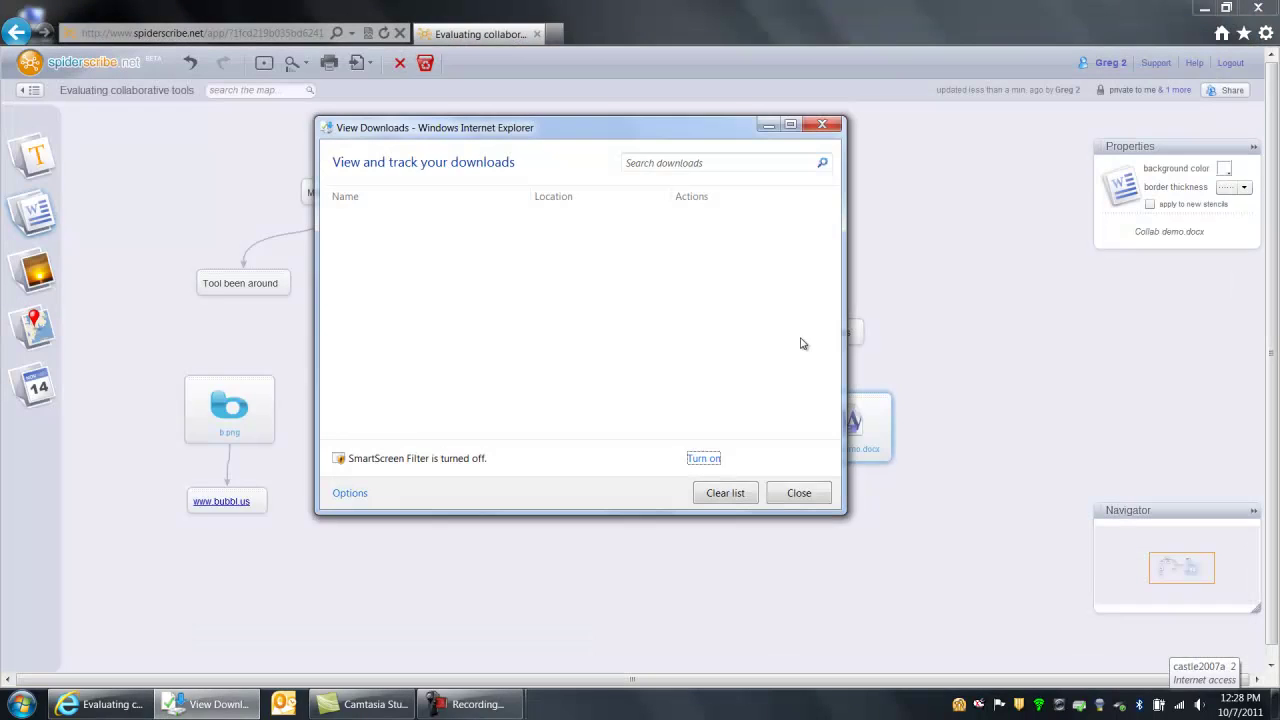
- Close the downloads window and drag a new Google map node onto the canvas
{"action": "left_click", "coordinate": [799, 492]}
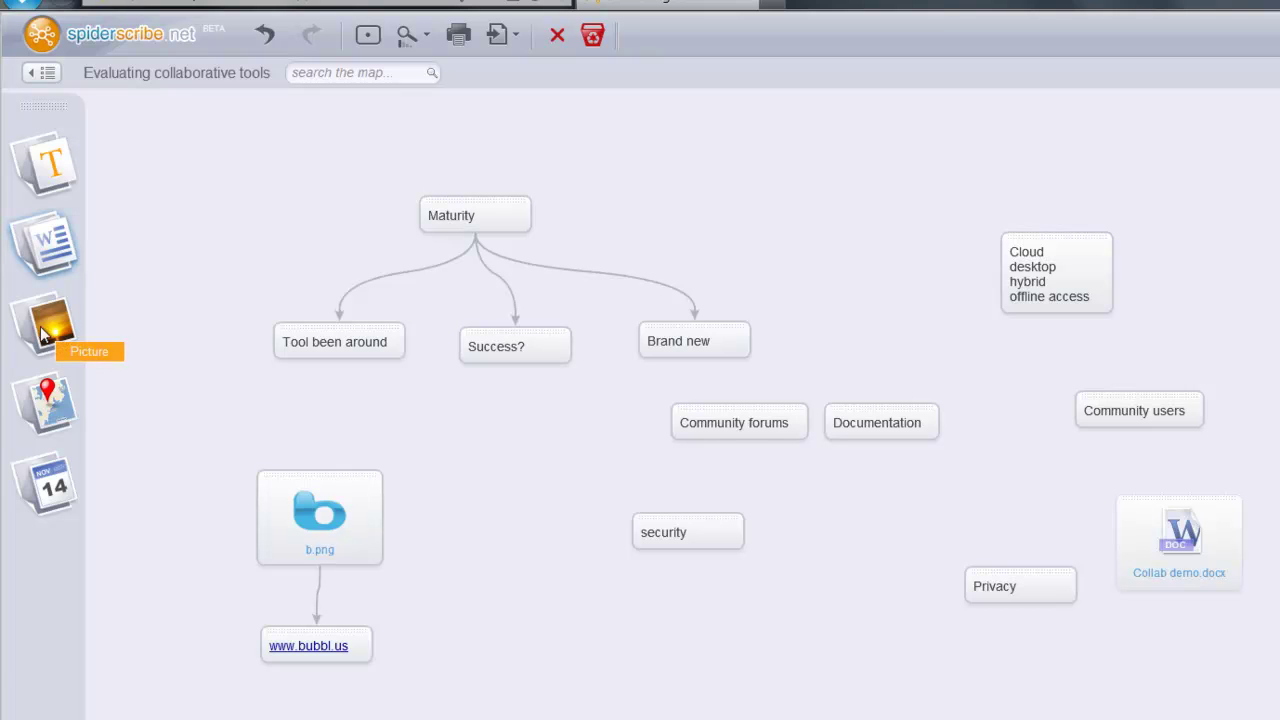
{"action": "left_click_drag", "start_coordinate": [54, 410], "coordinate": [538, 632]}
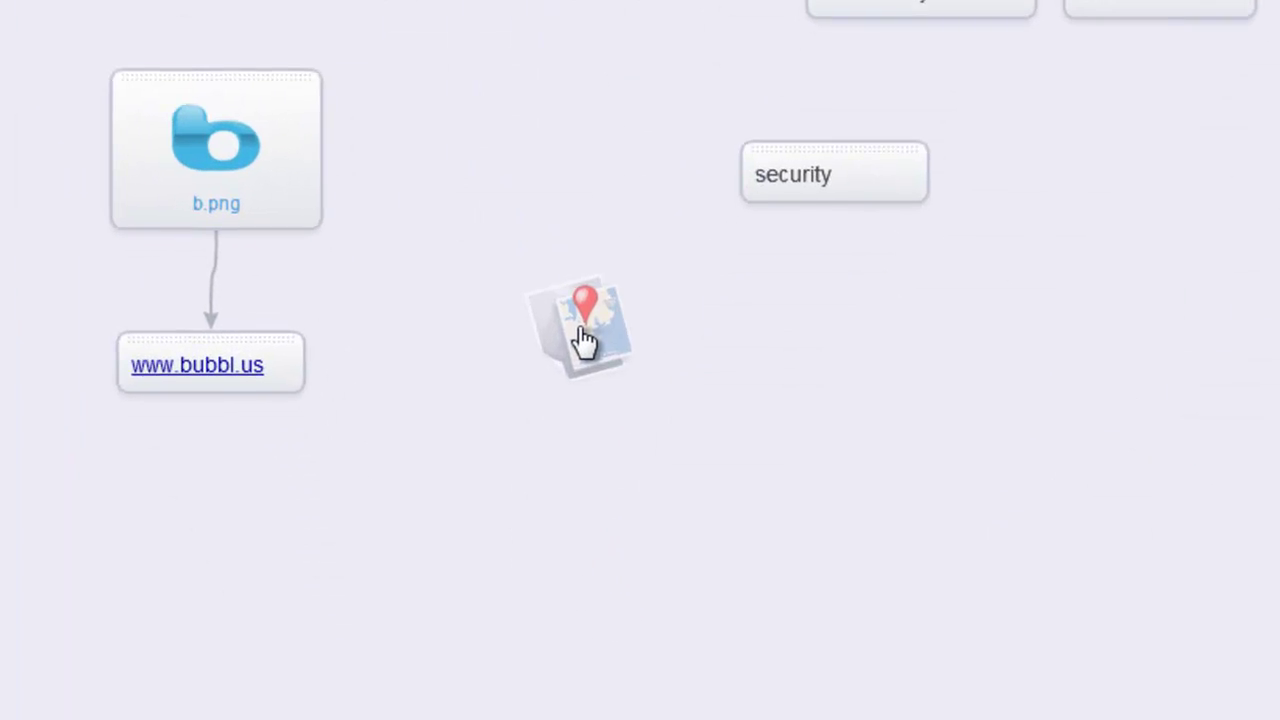
- Set the map node's location to University of Calgary, Calgary, AB, Canada and move it lower
{"action": "left_click_drag", "start_coordinate": [585, 340], "coordinate": [585, 340]}
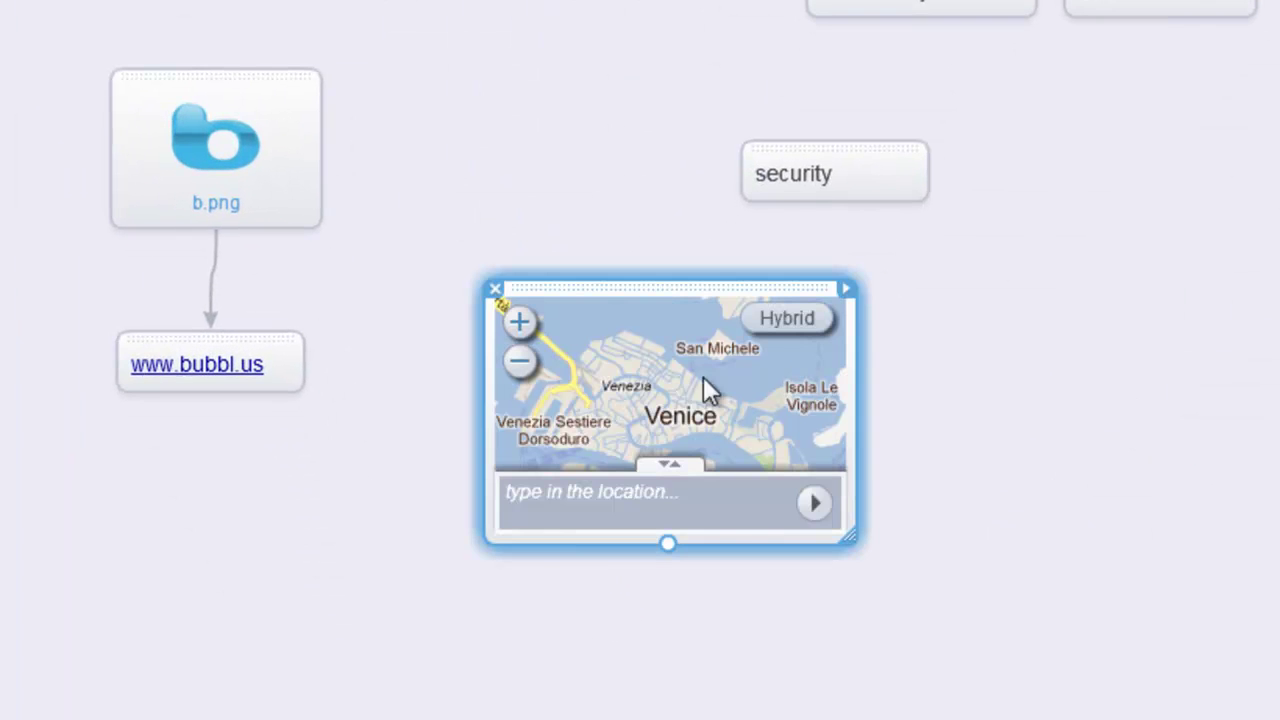
{"action": "left_click", "coordinate": [629, 505]}
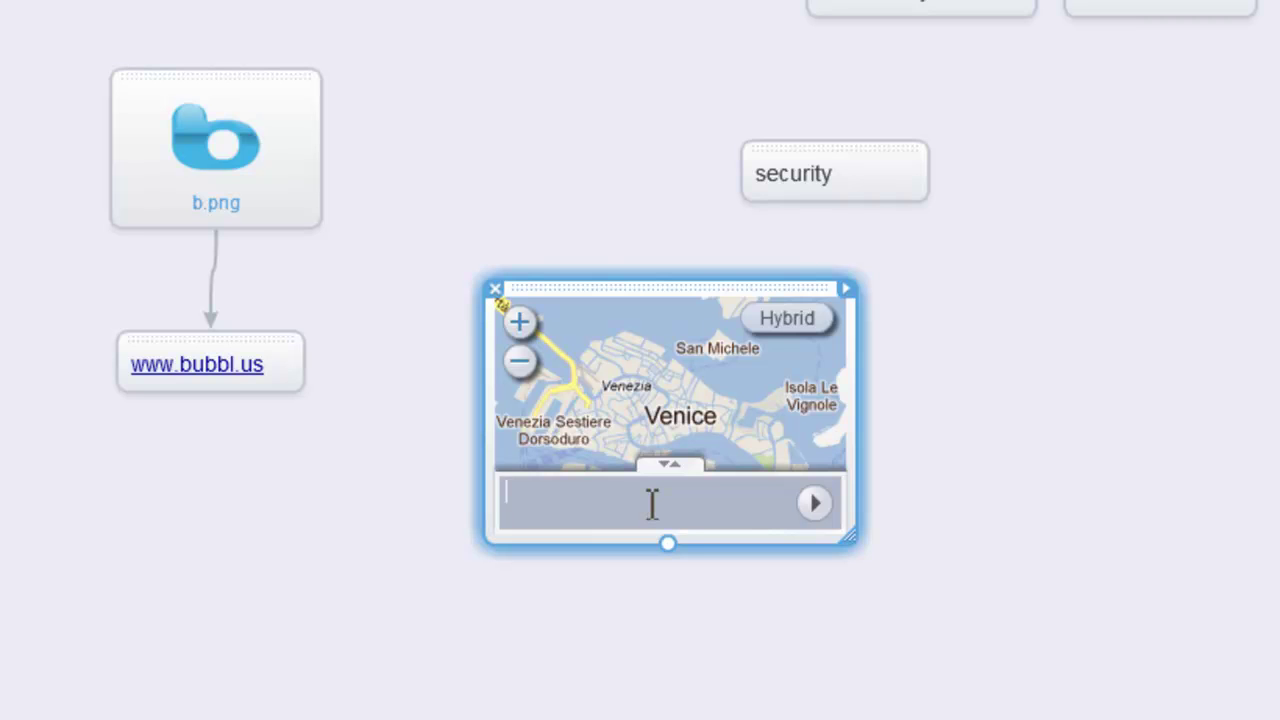
{"action": "type", "text": "university of clagry, calgary, ab, caba"}
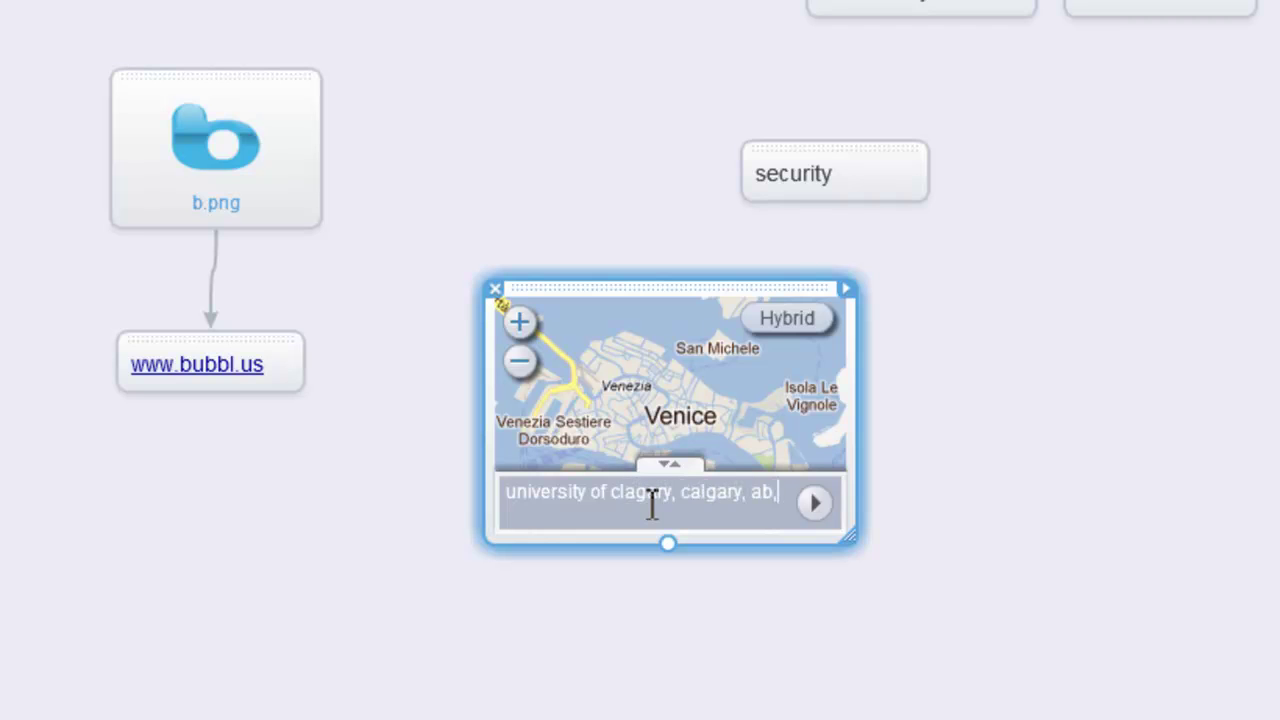
{"action": "key", "text": "BackSpace"}
{"action": "key", "text": "BackSpace"}
{"action": "type", "text": "nad"}
{"action": "key", "text": "Return"}
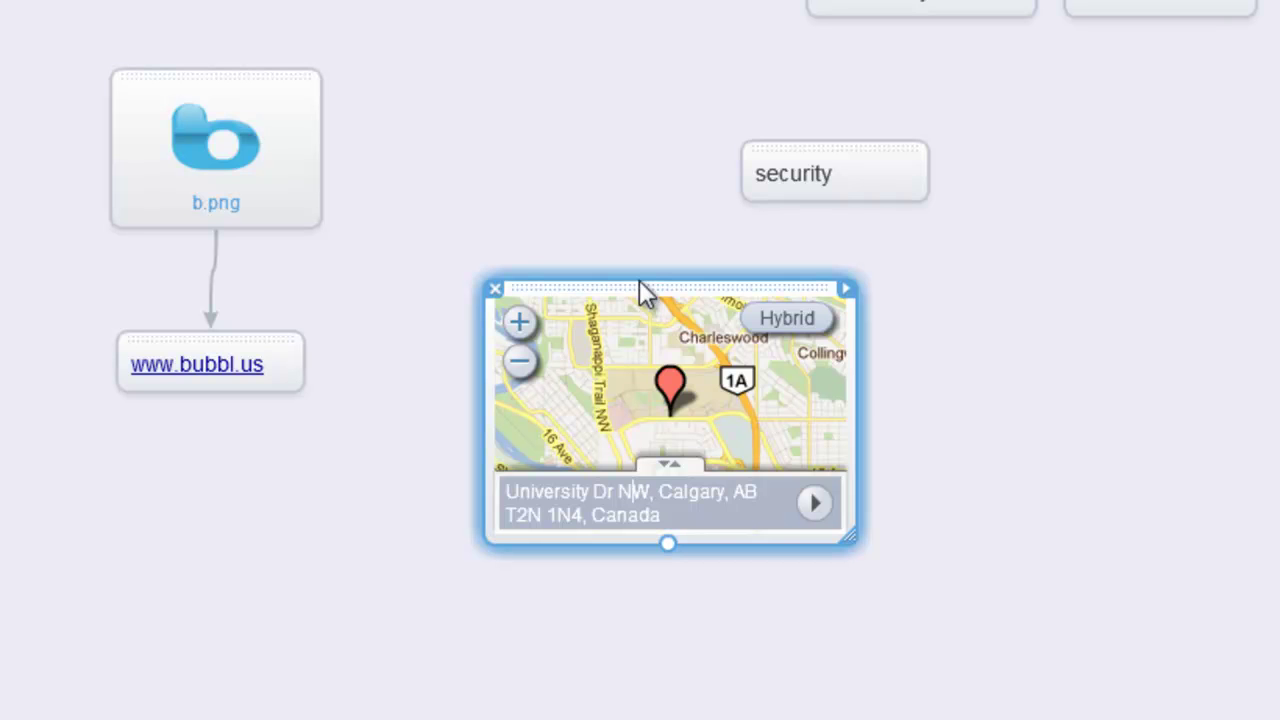
{"action": "left_click_drag", "start_coordinate": [640, 302], "coordinate": [980, 366]}
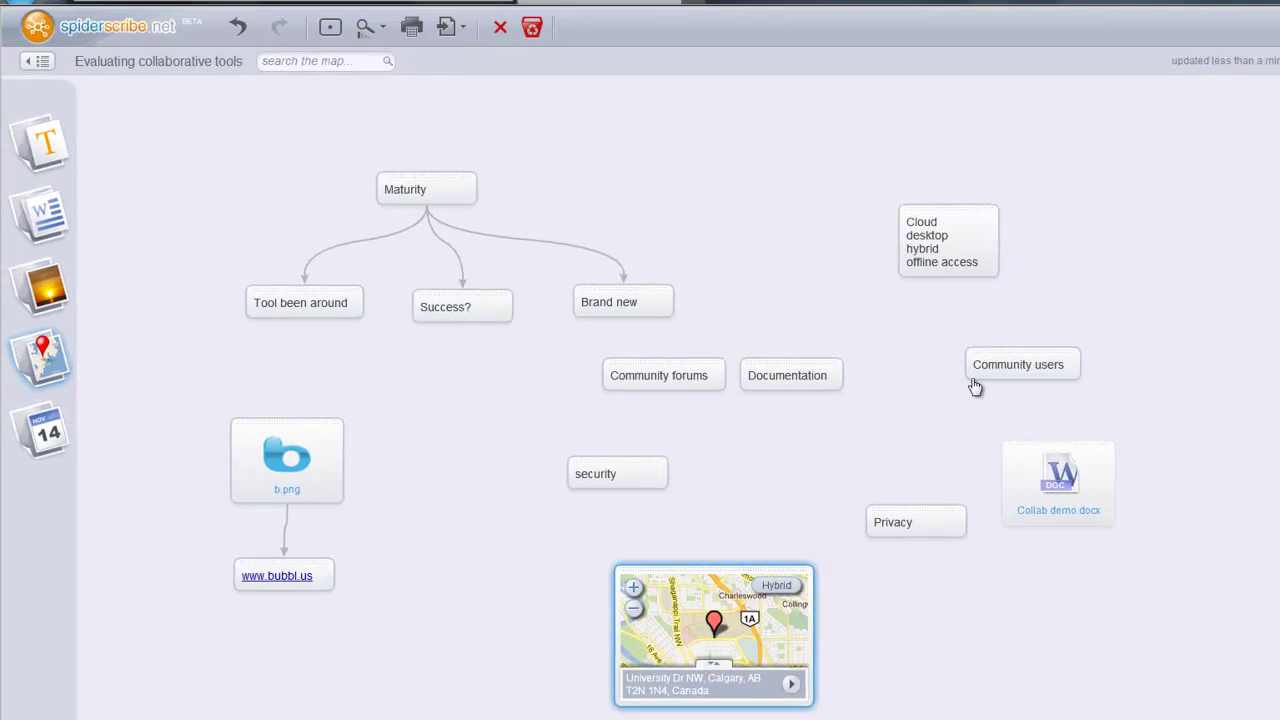
- Move Community users beside Tool been around, link Maturity to it, and select 'desktop' in Cloud
{"action": "left_click_drag", "start_coordinate": [983, 388], "coordinate": [122, 330]}
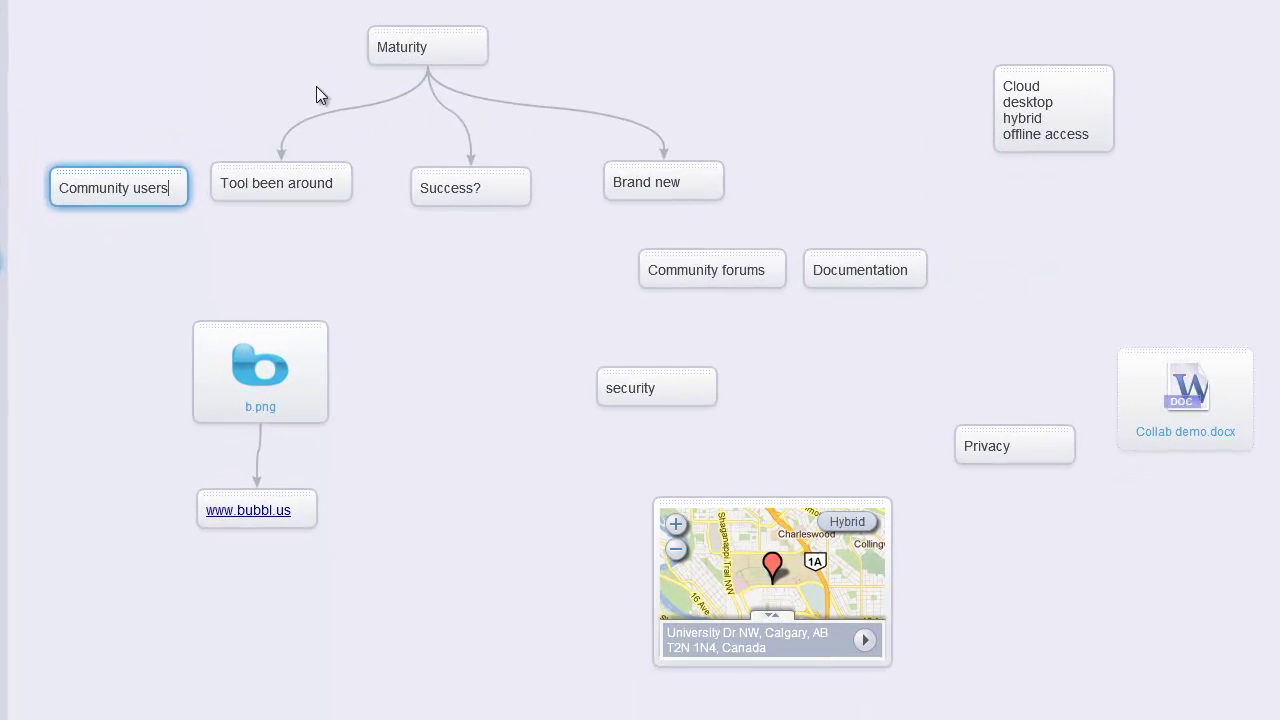
{"action": "left_click_drag", "start_coordinate": [427, 66], "coordinate": [117, 183]}
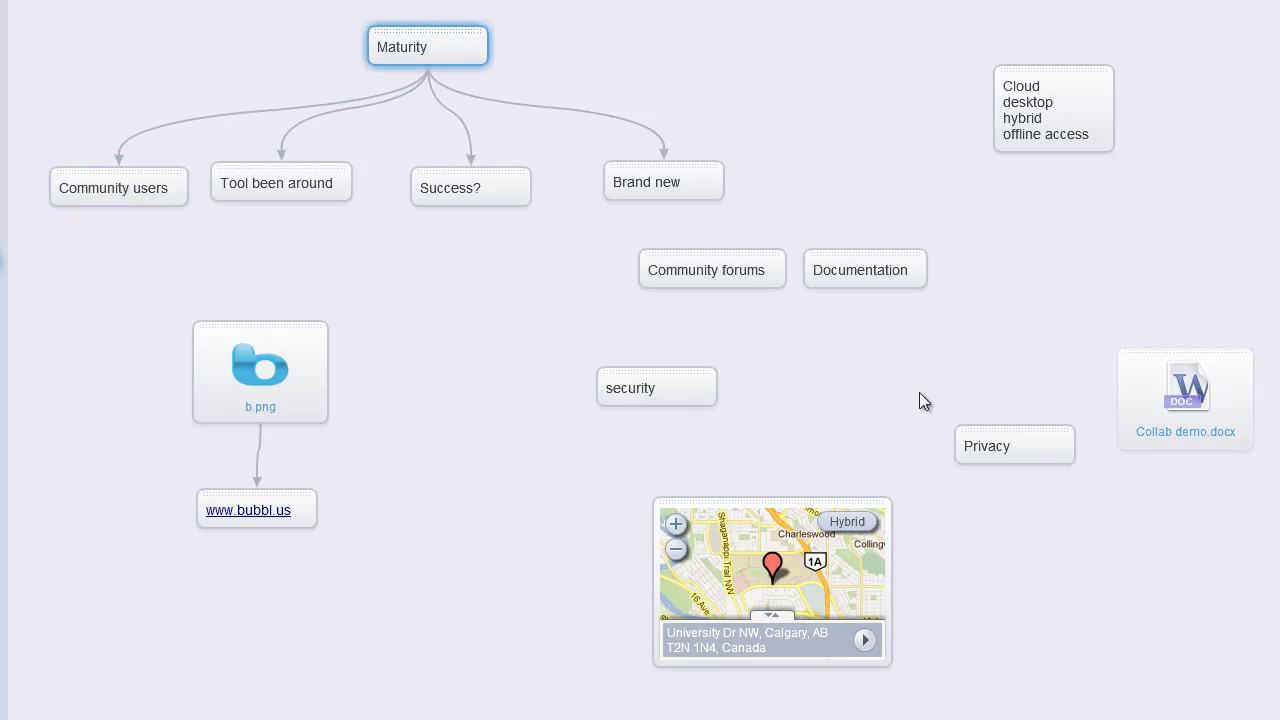
{"action": "left_click", "coordinate": [1080, 88]}
{"action": "double_click", "coordinate": [1098, 100]}
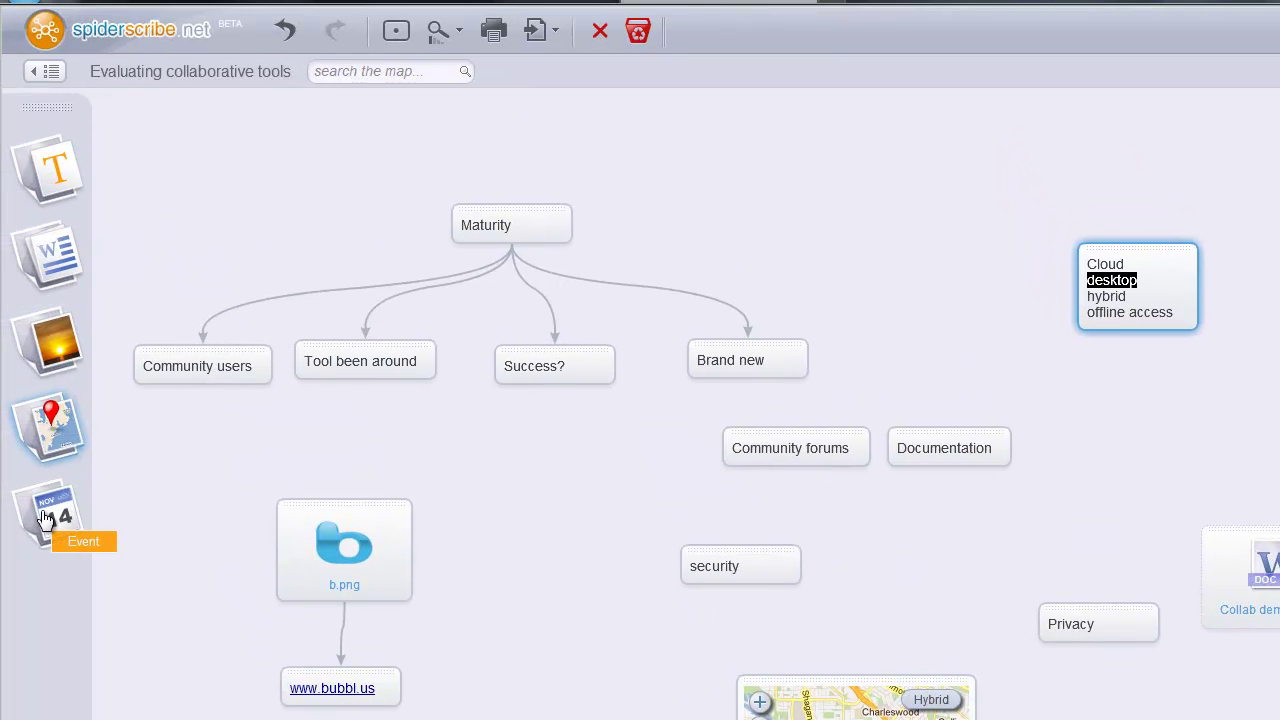
- Add a calendar note dated 17 November 2011 reading 'Enter details in to Spicynodes'
{"action": "left_click_drag", "start_coordinate": [45, 518], "coordinate": [358, 549]}
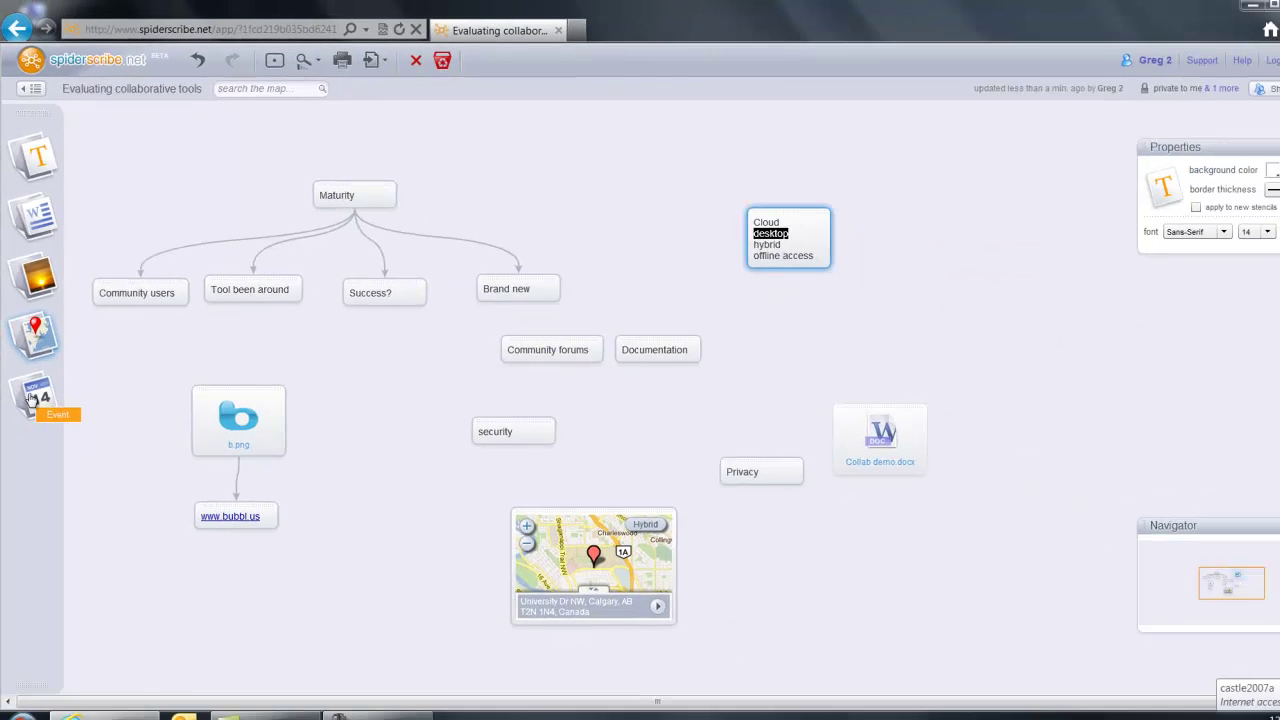
{"action": "left_click_drag", "start_coordinate": [238, 408], "coordinate": [900, 250]}
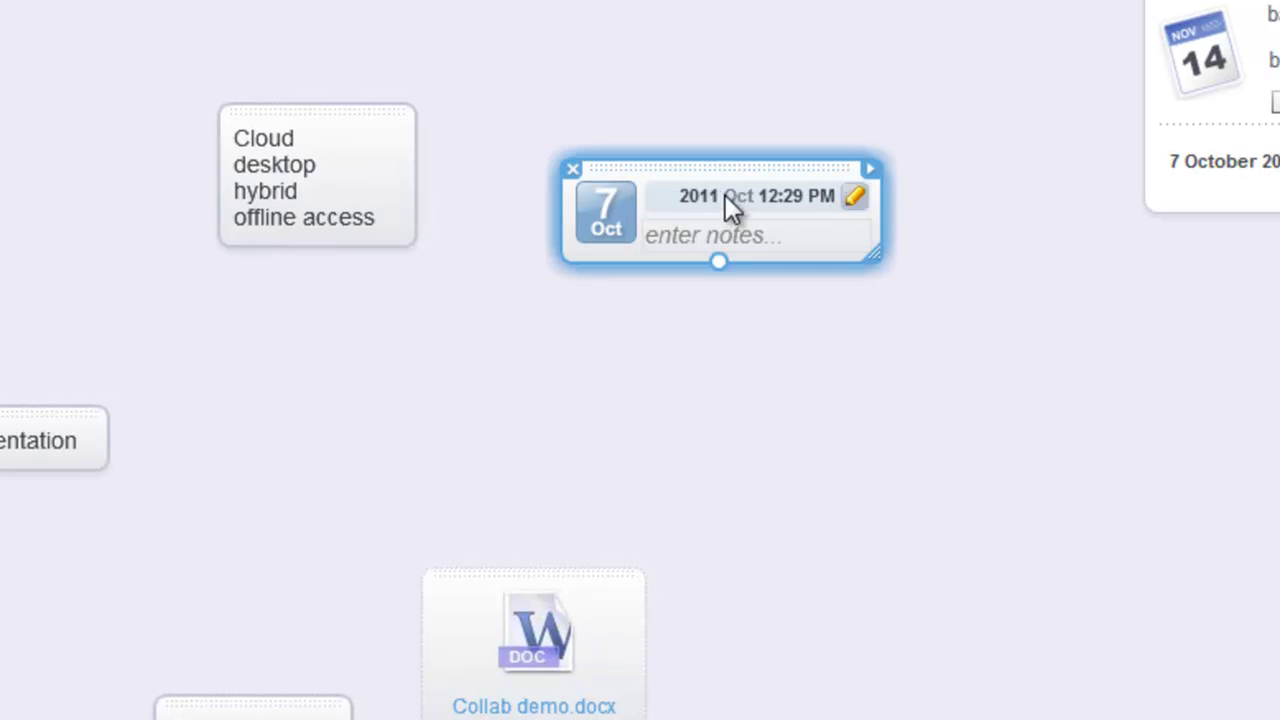
{"action": "left_click", "coordinate": [614, 222]}
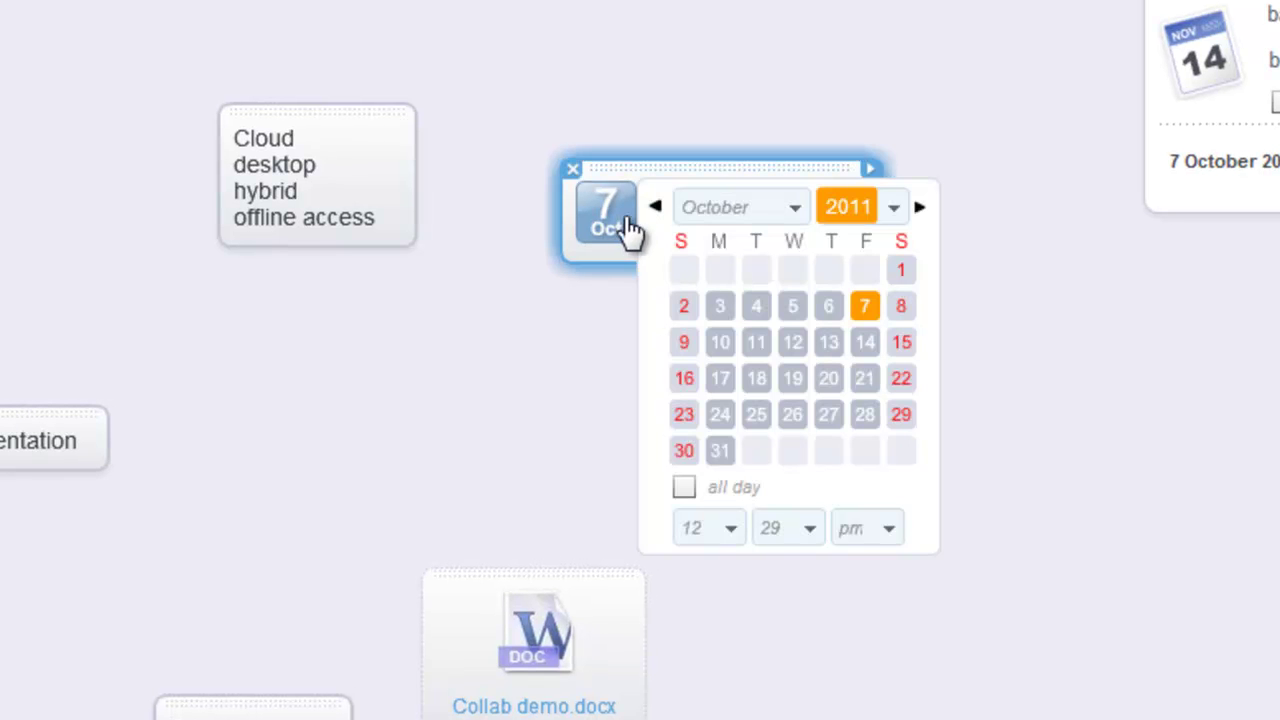
{"action": "left_click", "coordinate": [919, 208]}
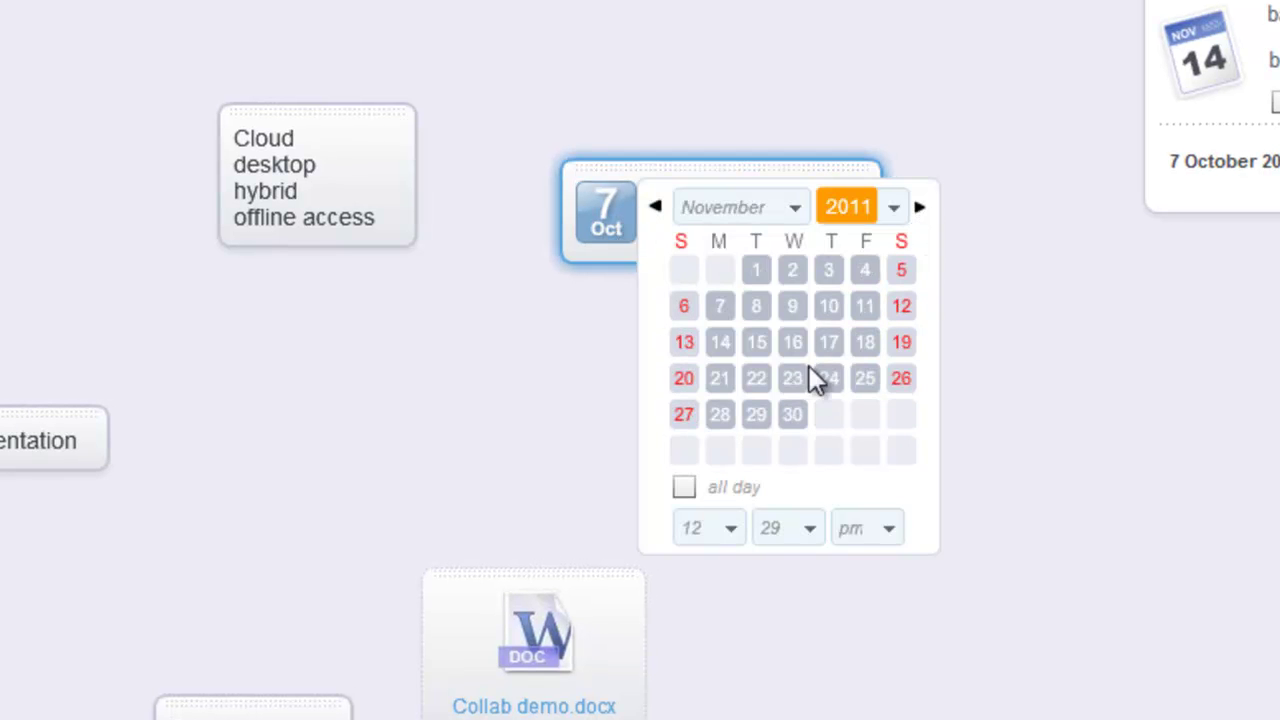
{"action": "left_click", "coordinate": [828, 342]}
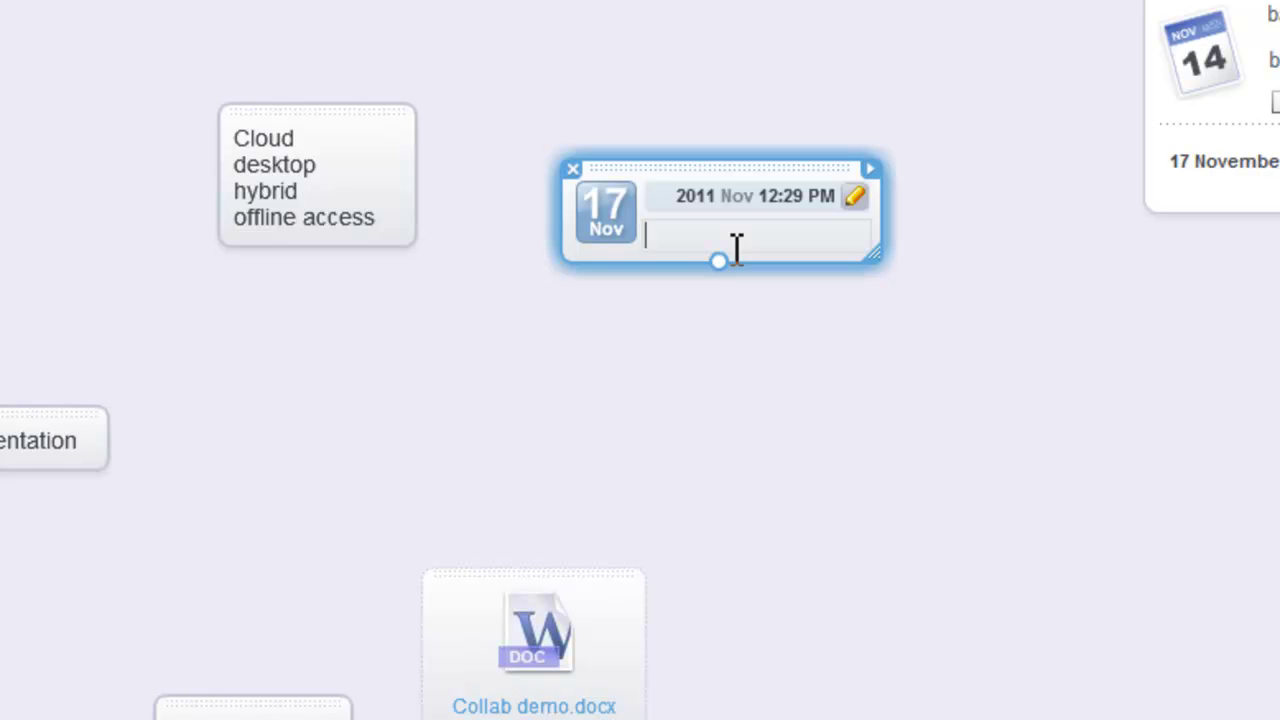
{"action": "type", "text": "Entyer "}
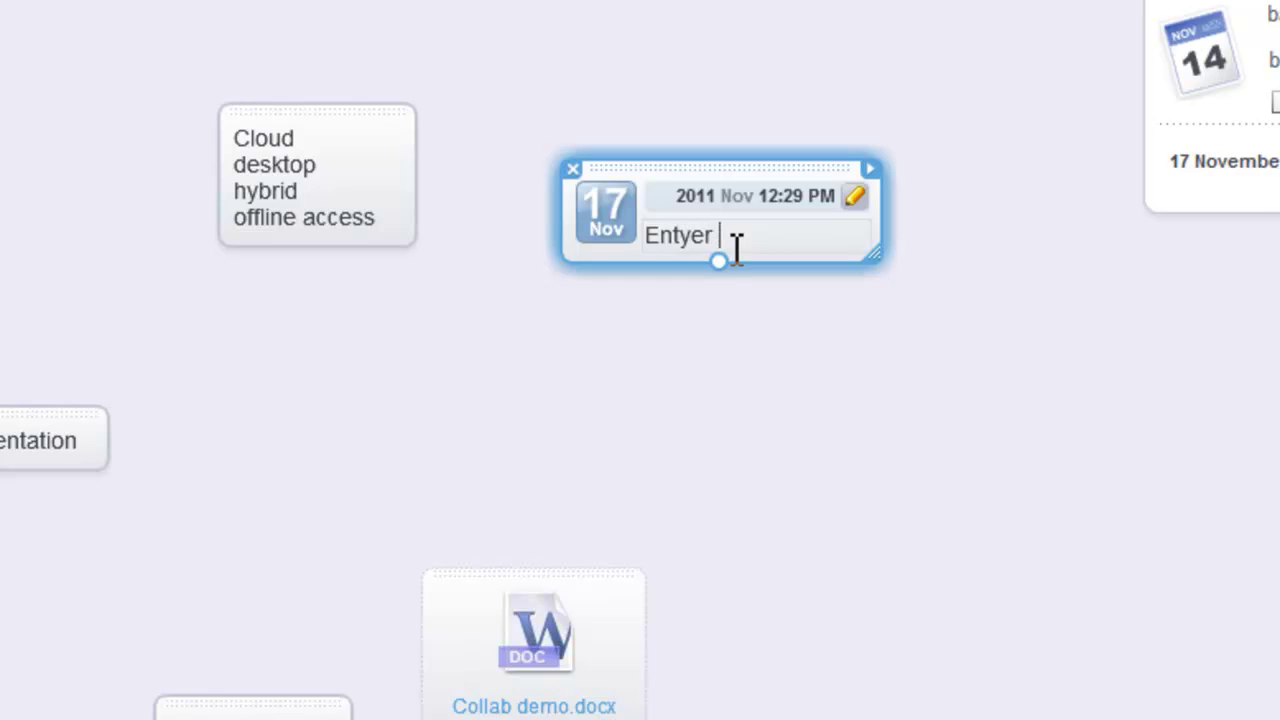
{"action": "type", "text": "details in to Spicynodes"}
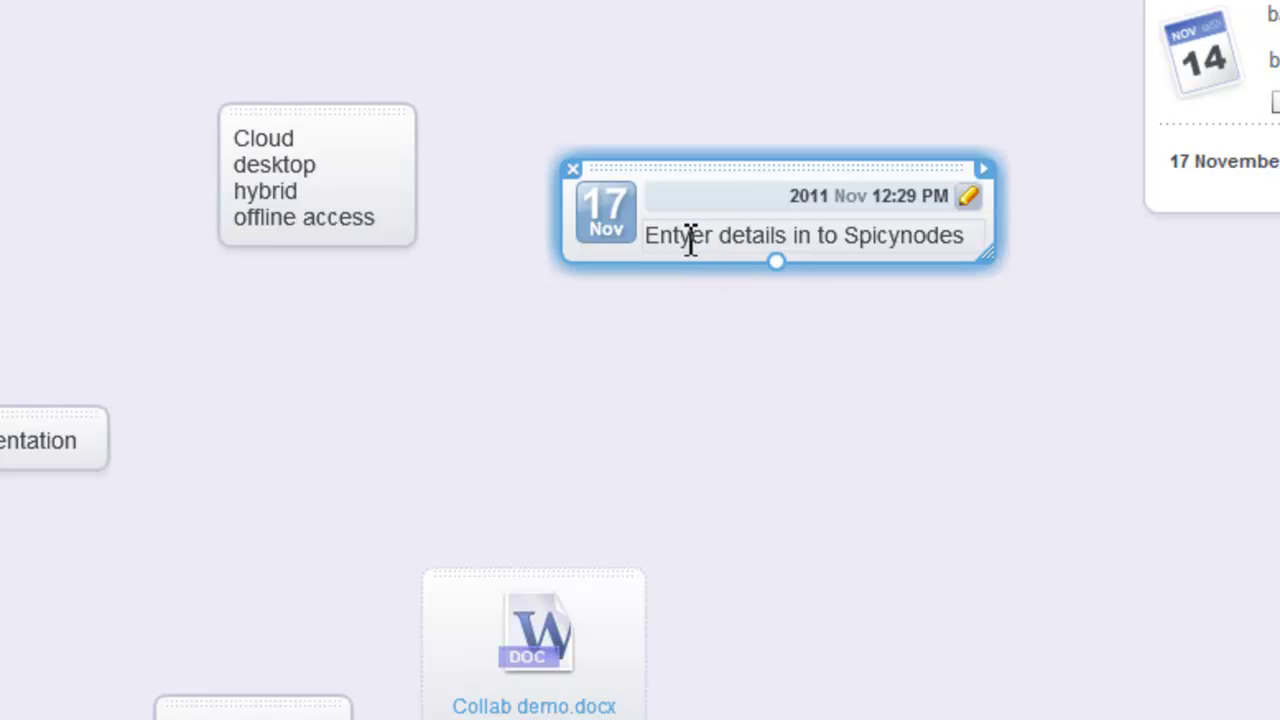
{"action": "key", "text": "Delete"}
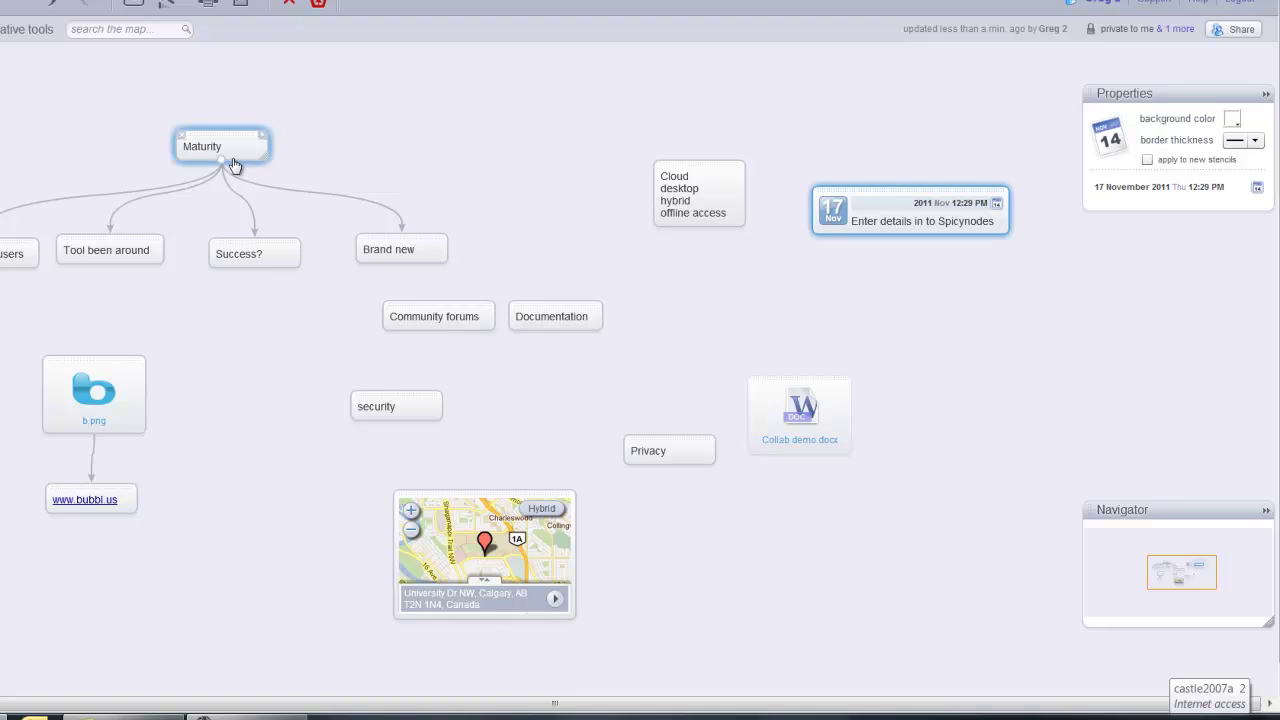
- Give Maturity a light green background, a thicker border and size 20 text
{"action": "left_click", "coordinate": [240, 138]}
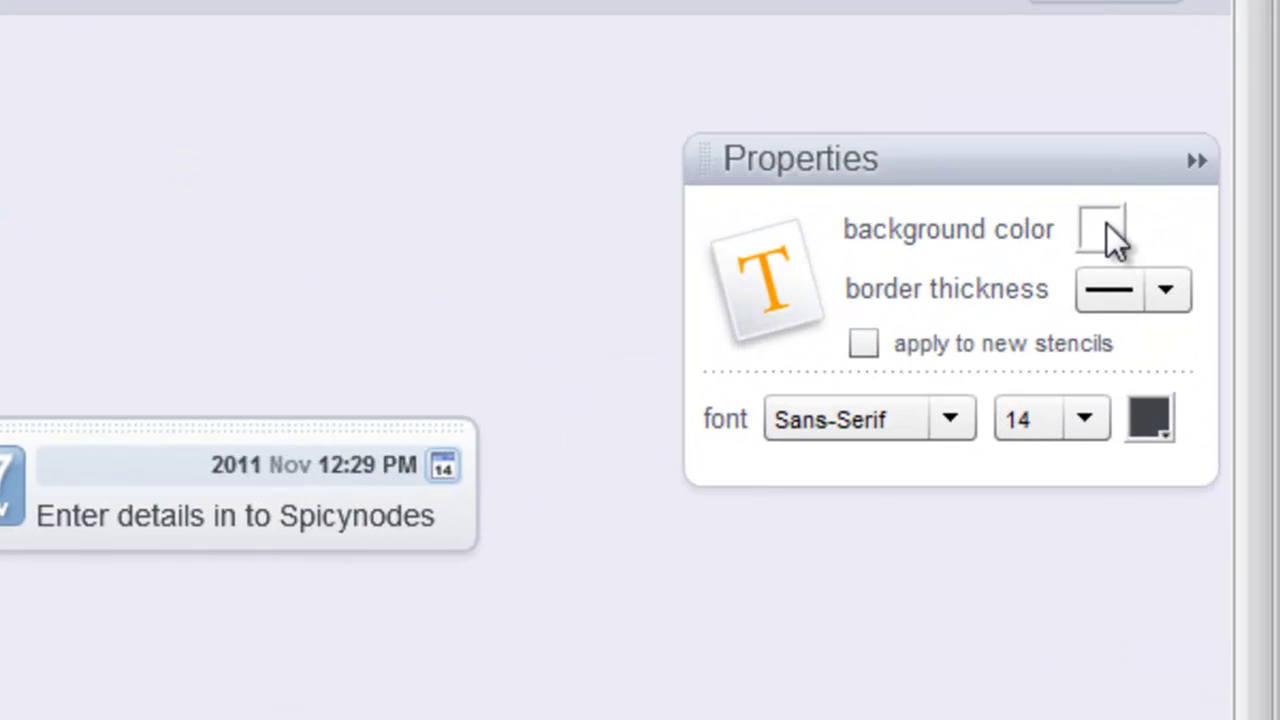
{"action": "left_click", "coordinate": [1121, 251]}
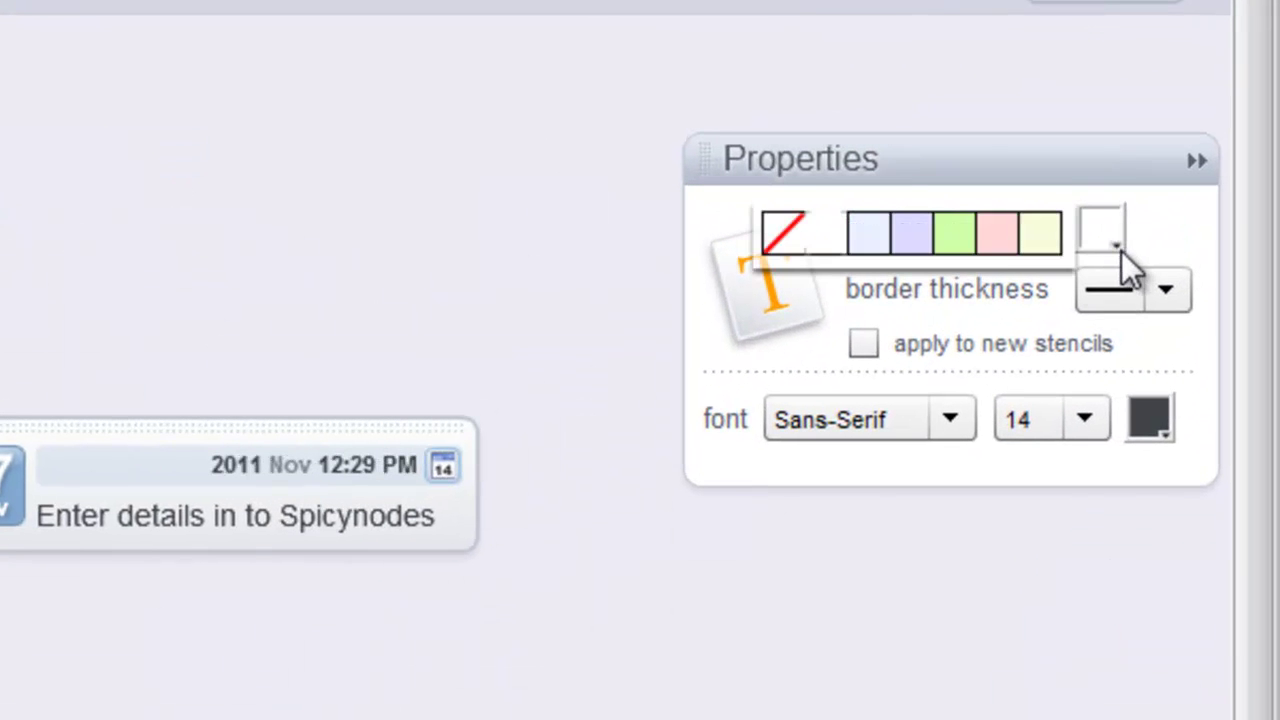
{"action": "left_click", "coordinate": [965, 242]}
{"action": "left_click", "coordinate": [1165, 292]}
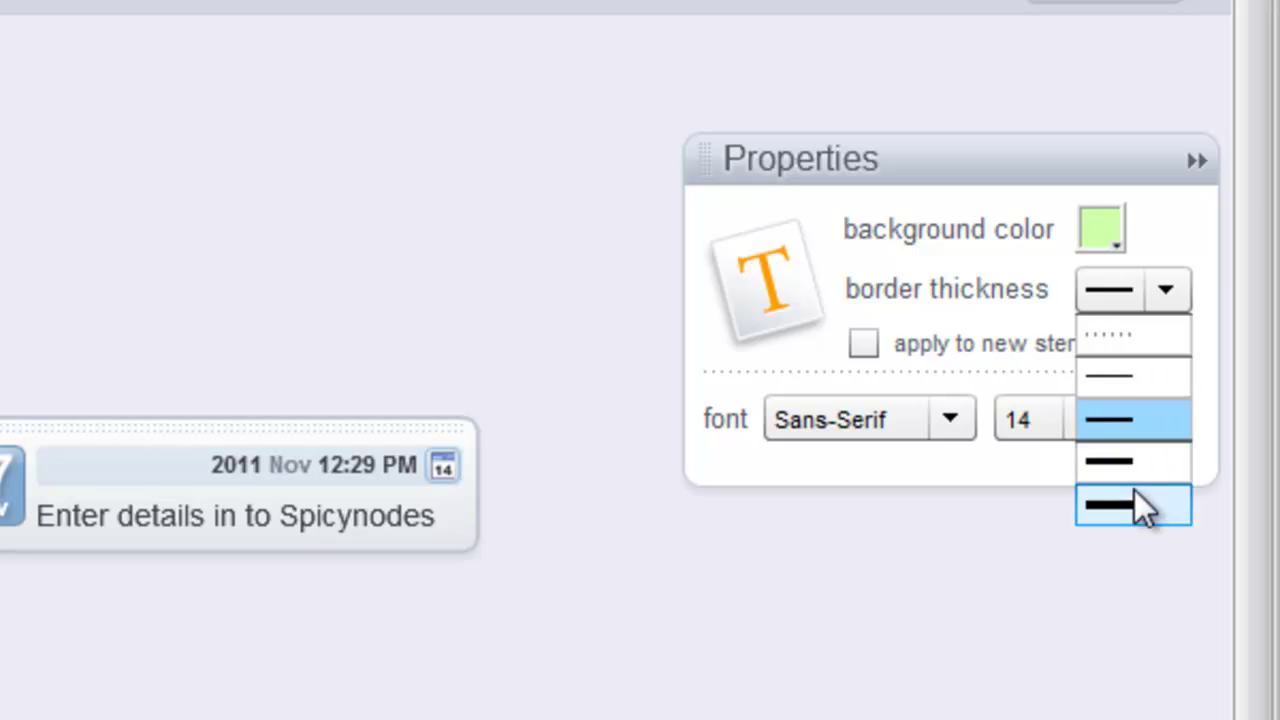
{"action": "left_click", "coordinate": [1134, 500]}
{"action": "left_click", "coordinate": [1084, 424]}
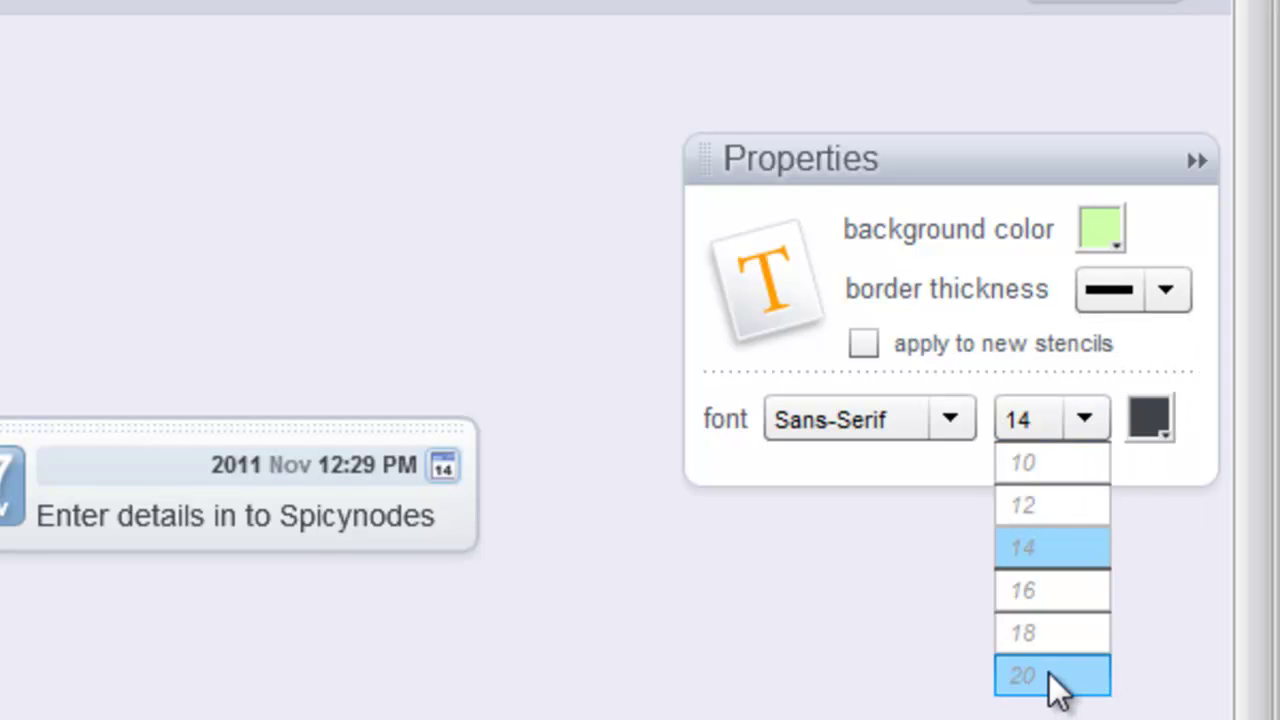
{"action": "left_click", "coordinate": [1049, 673]}
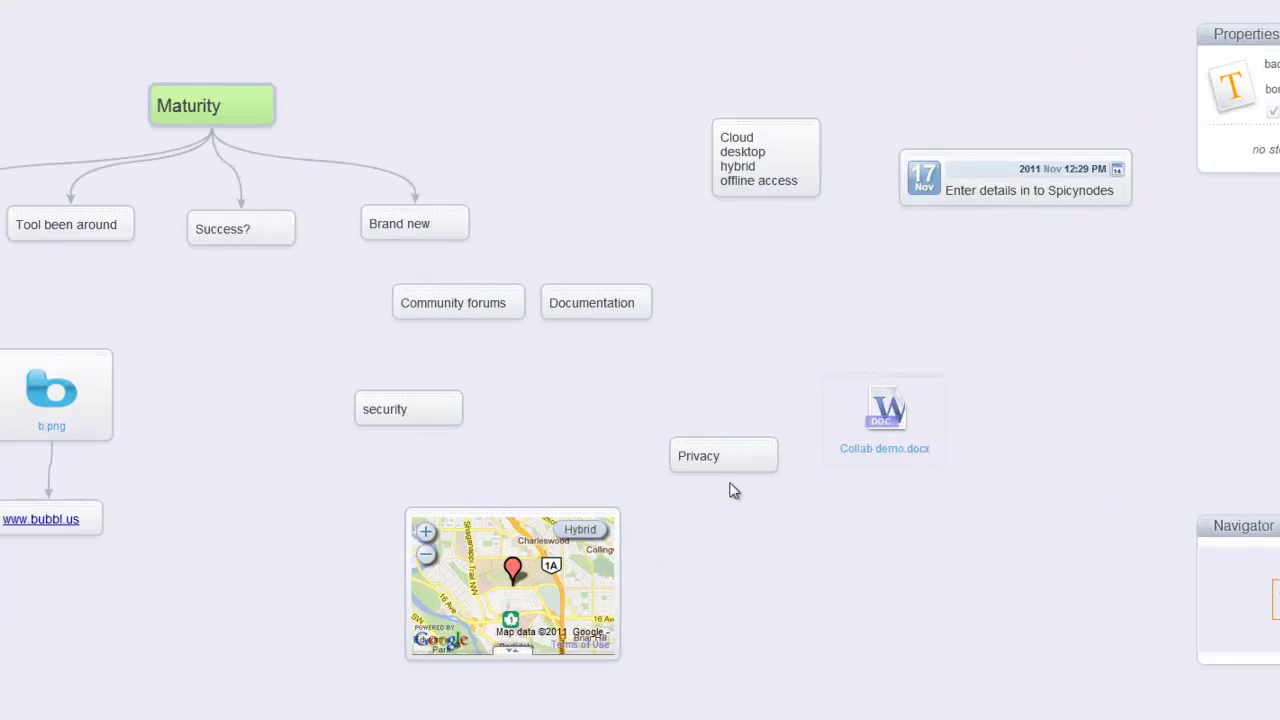
- Delete the Privacy node and the old connector between Maturity and Brand new
{"action": "left_click", "coordinate": [750, 460]}
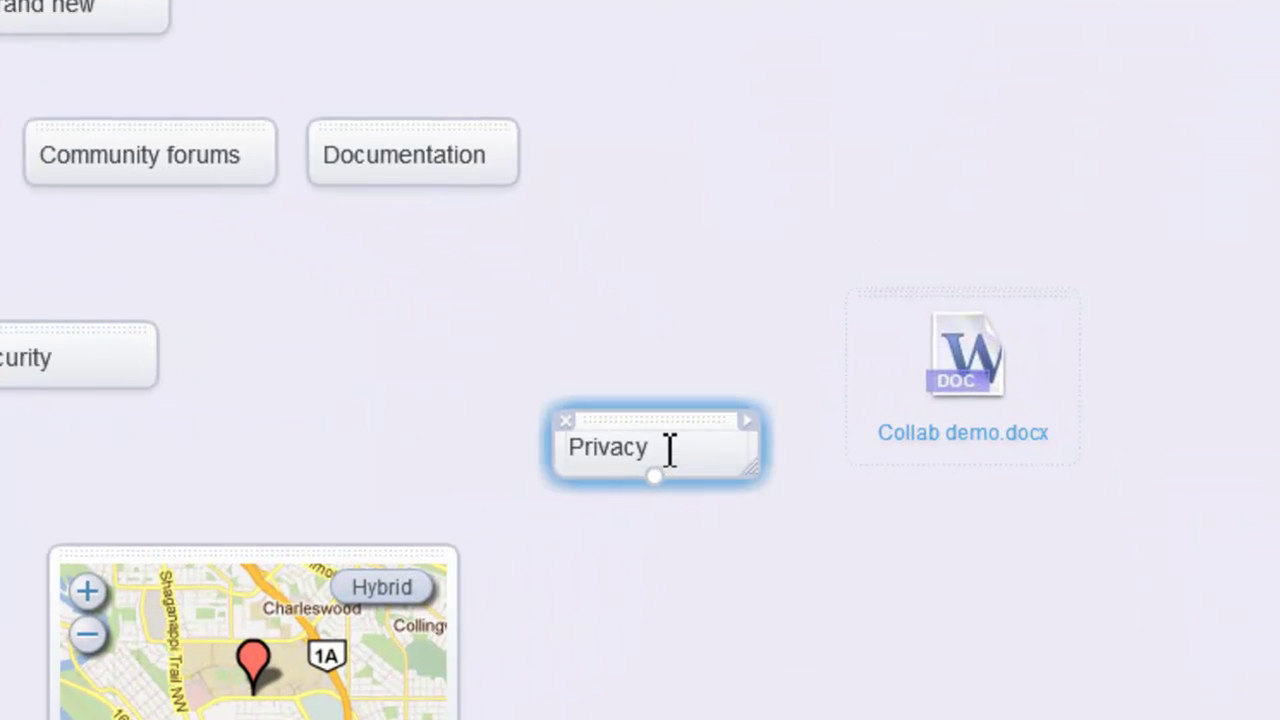
{"action": "left_click", "coordinate": [571, 422]}
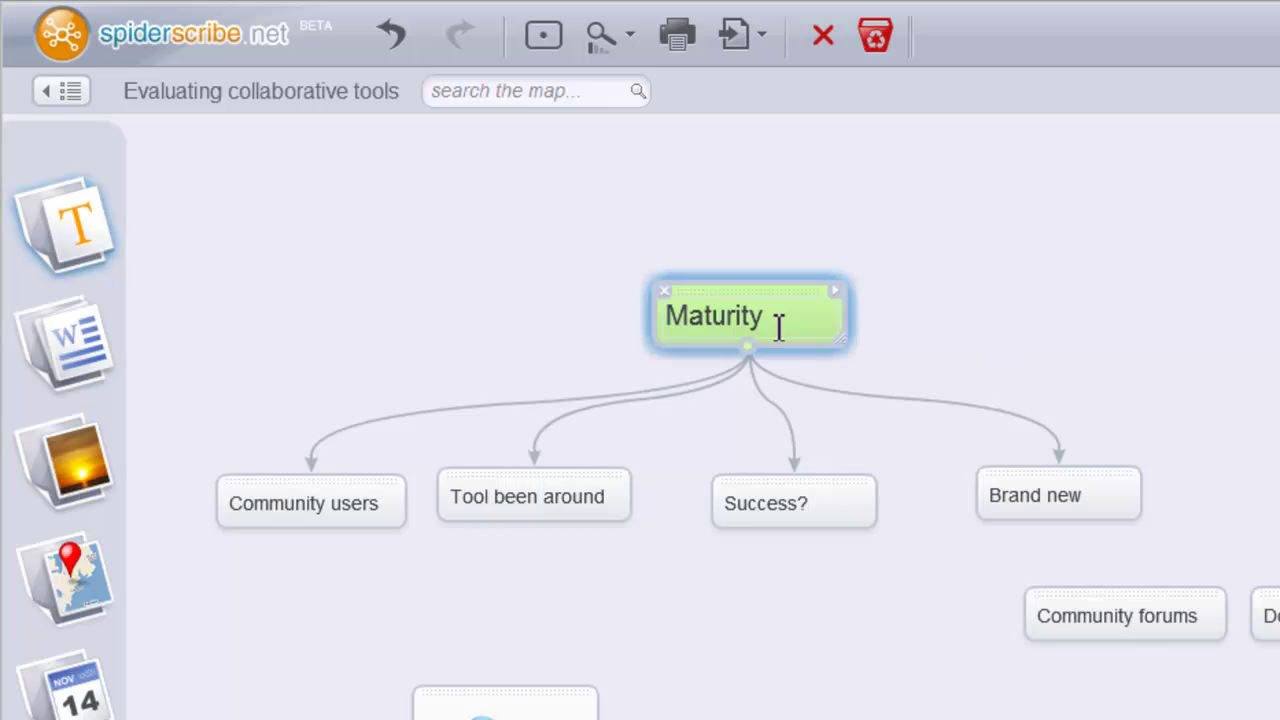
{"action": "left_click", "coordinate": [910, 400]}
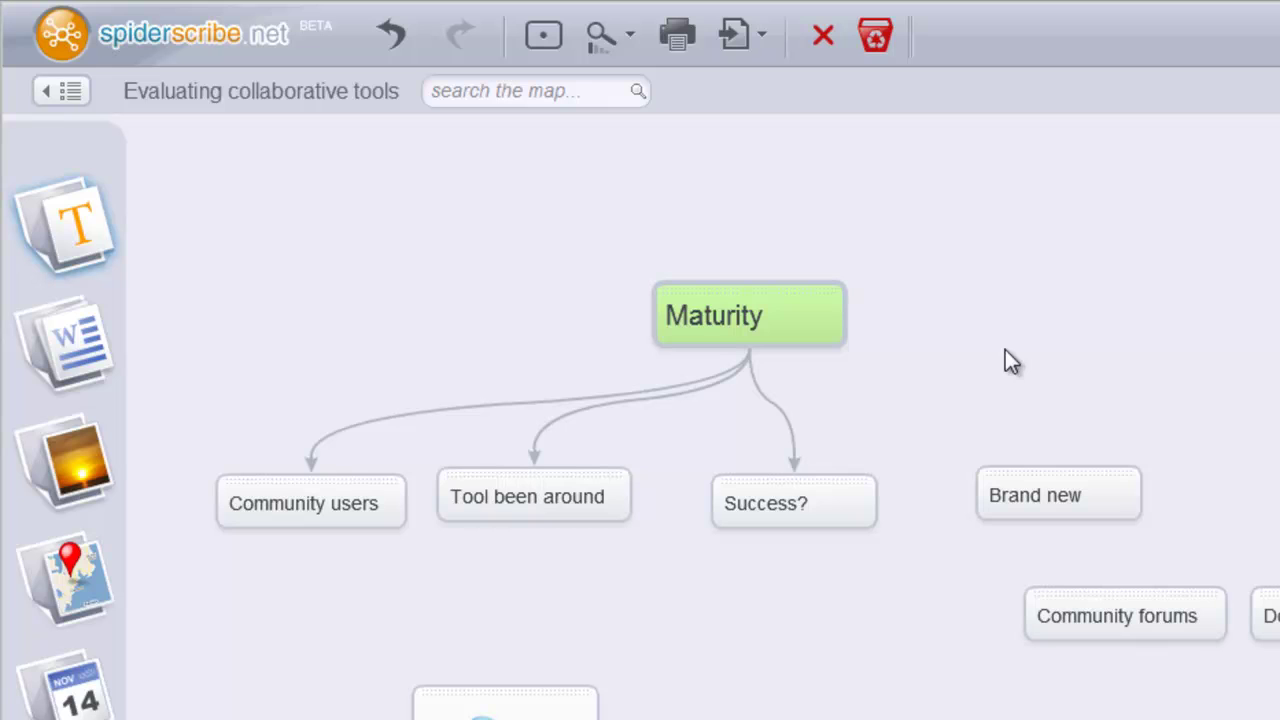
- Draw a new connector from Maturity to Brand new and re-centre the map
{"action": "left_click", "coordinate": [750, 346]}
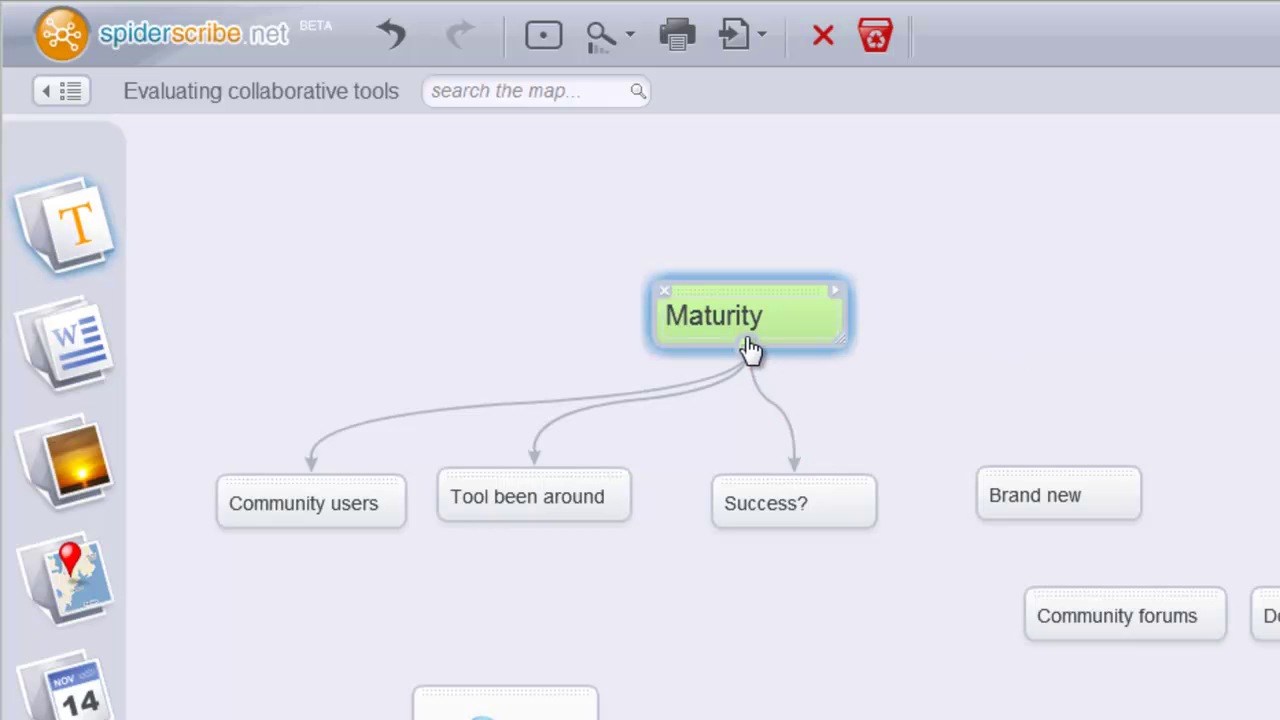
{"action": "left_click_drag", "start_coordinate": [818, 380], "coordinate": [1030, 467]}
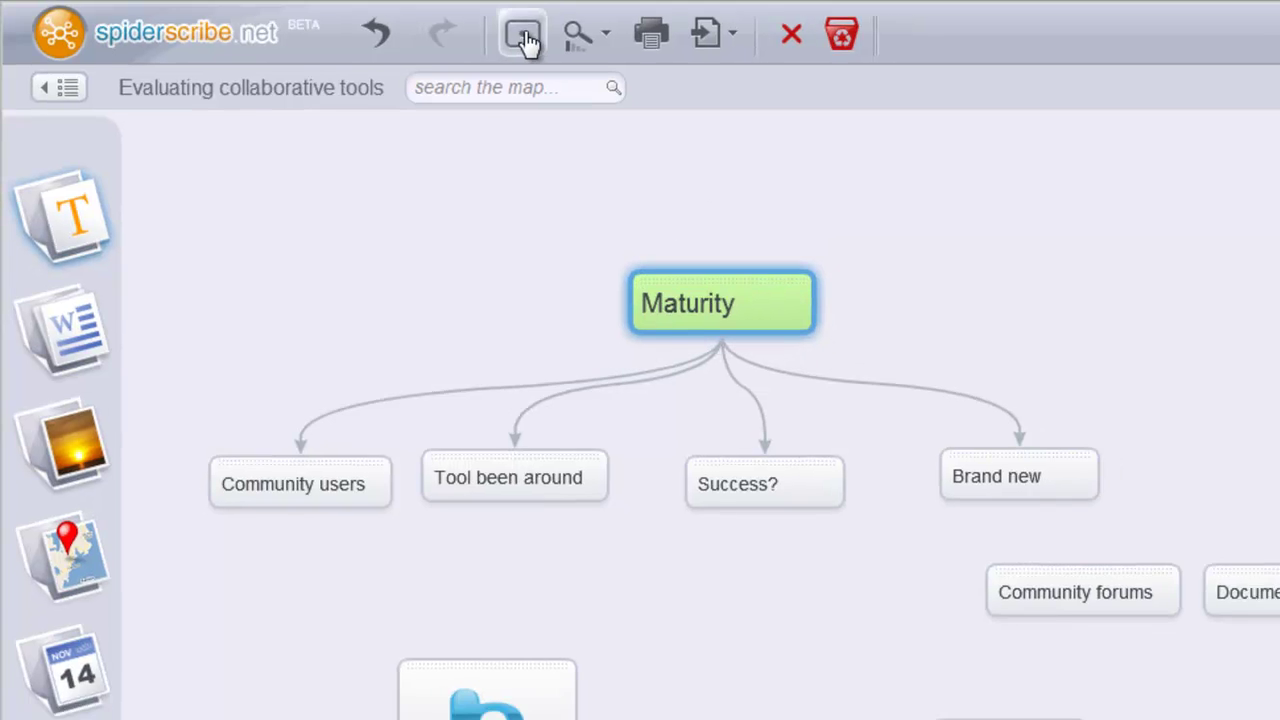
{"action": "left_click", "coordinate": [522, 38]}
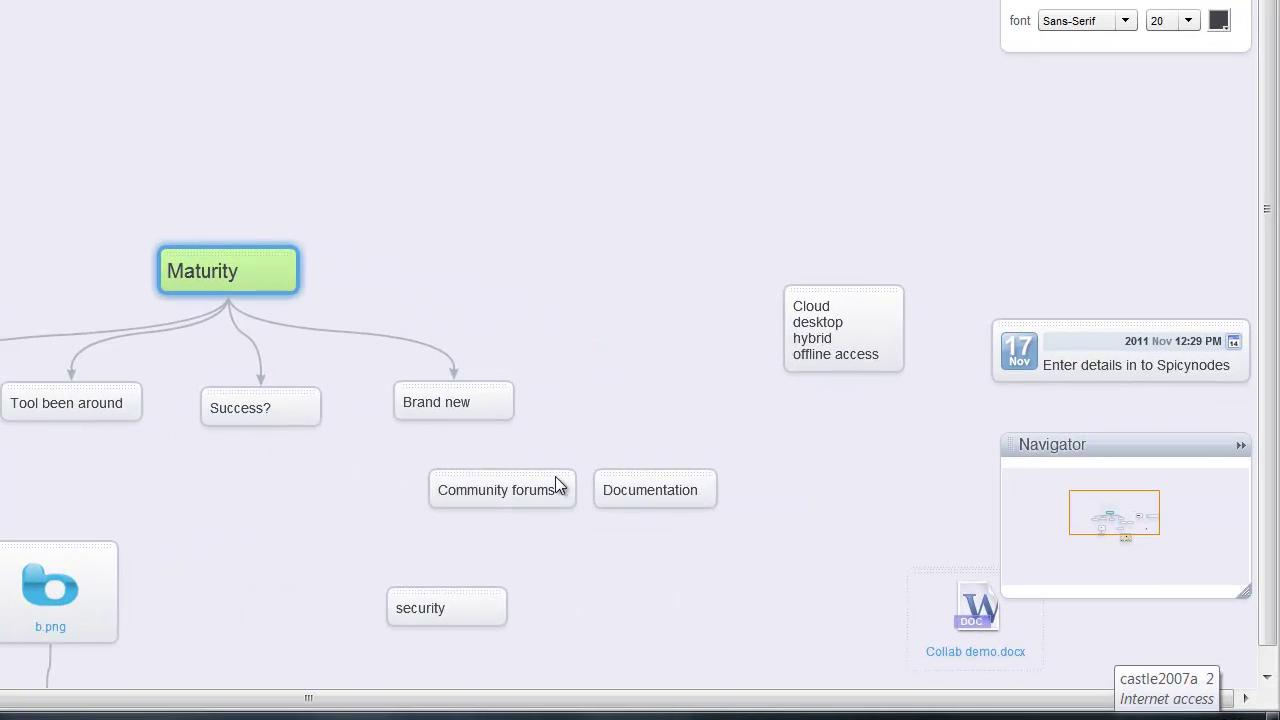
{"action": "left_click", "coordinate": [649, 401]}
{"action": "left_click", "coordinate": [708, 483]}
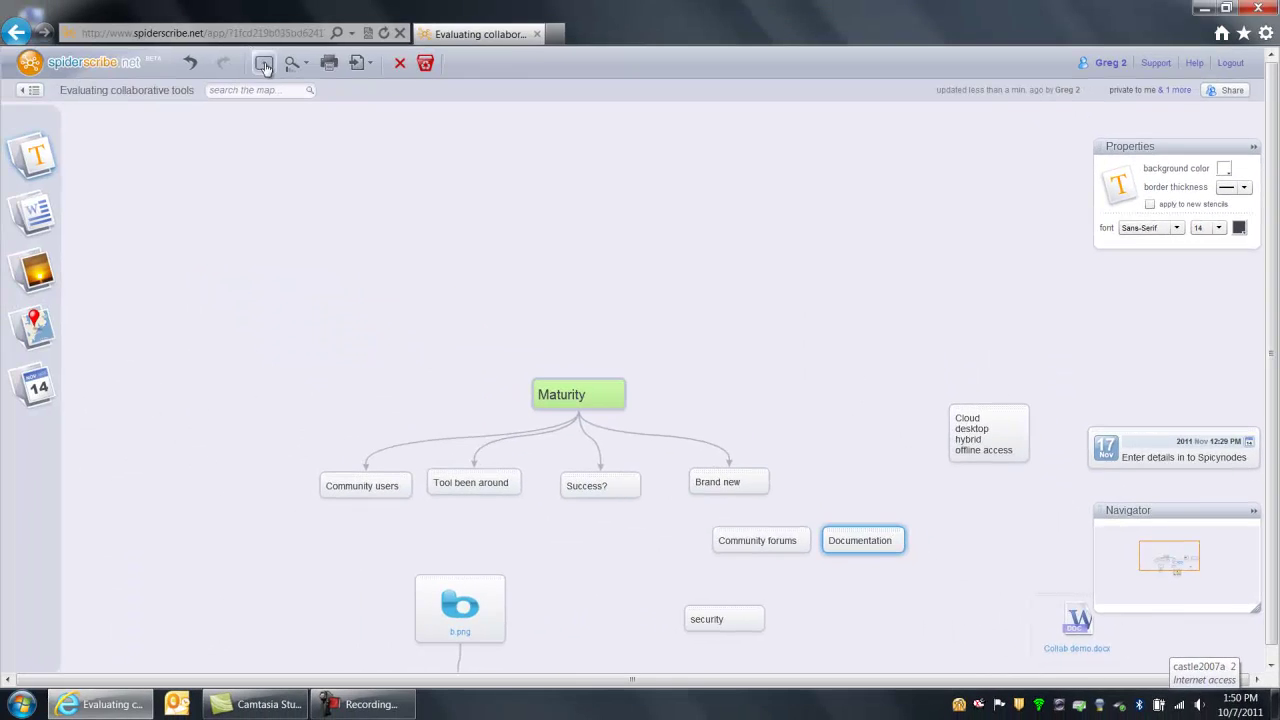
{"action": "left_click", "coordinate": [264, 64]}
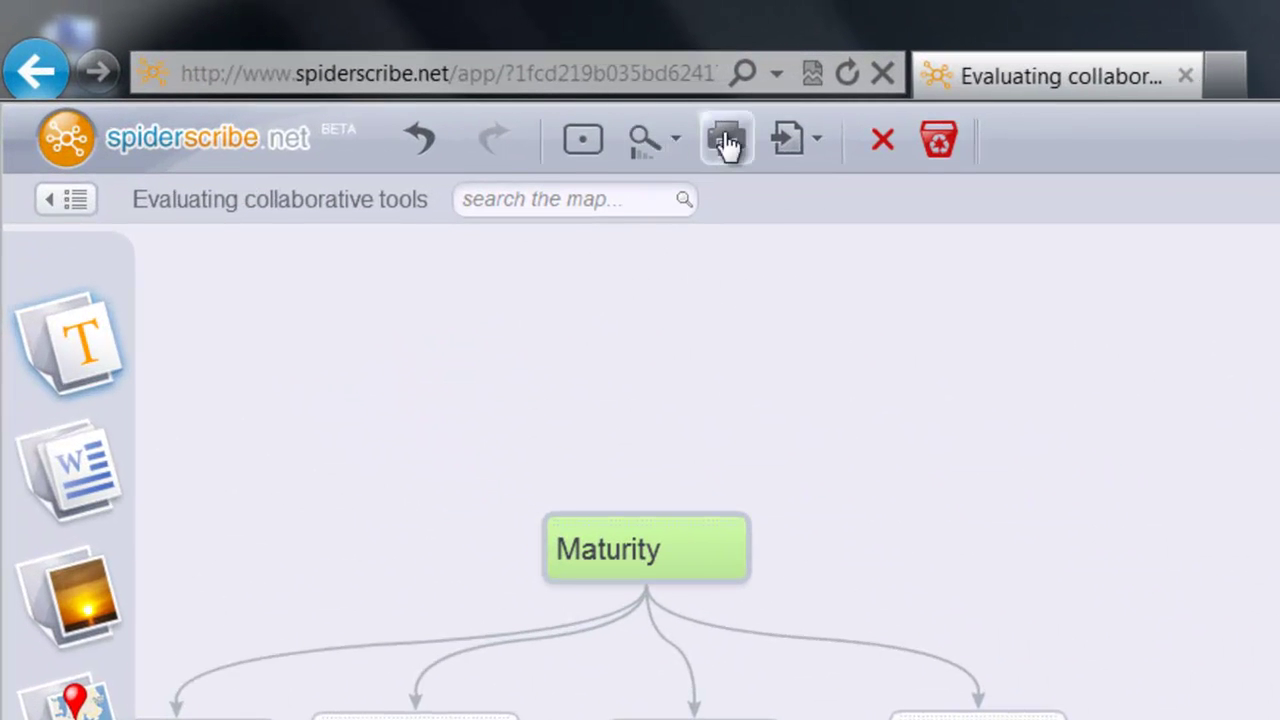
- Dismiss the export options without exporting and return to the My Maps list
{"action": "left_click", "coordinate": [818, 143]}
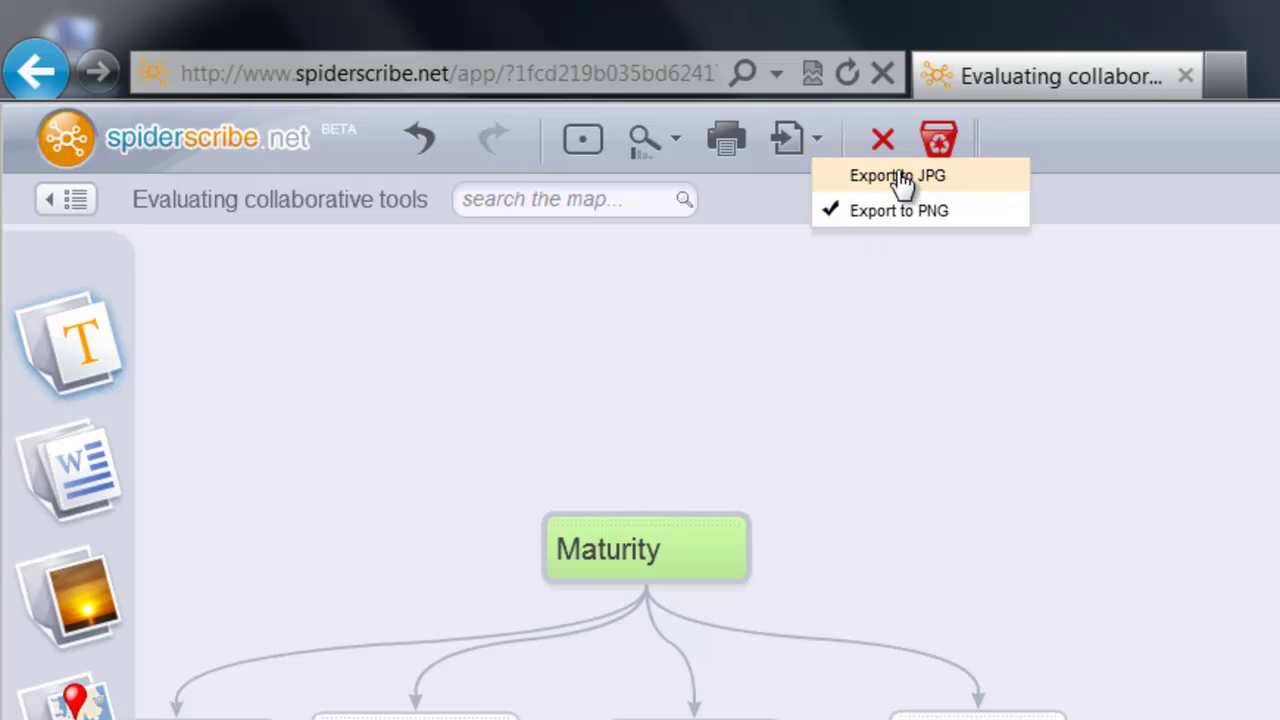
{"action": "left_click", "coordinate": [927, 247]}
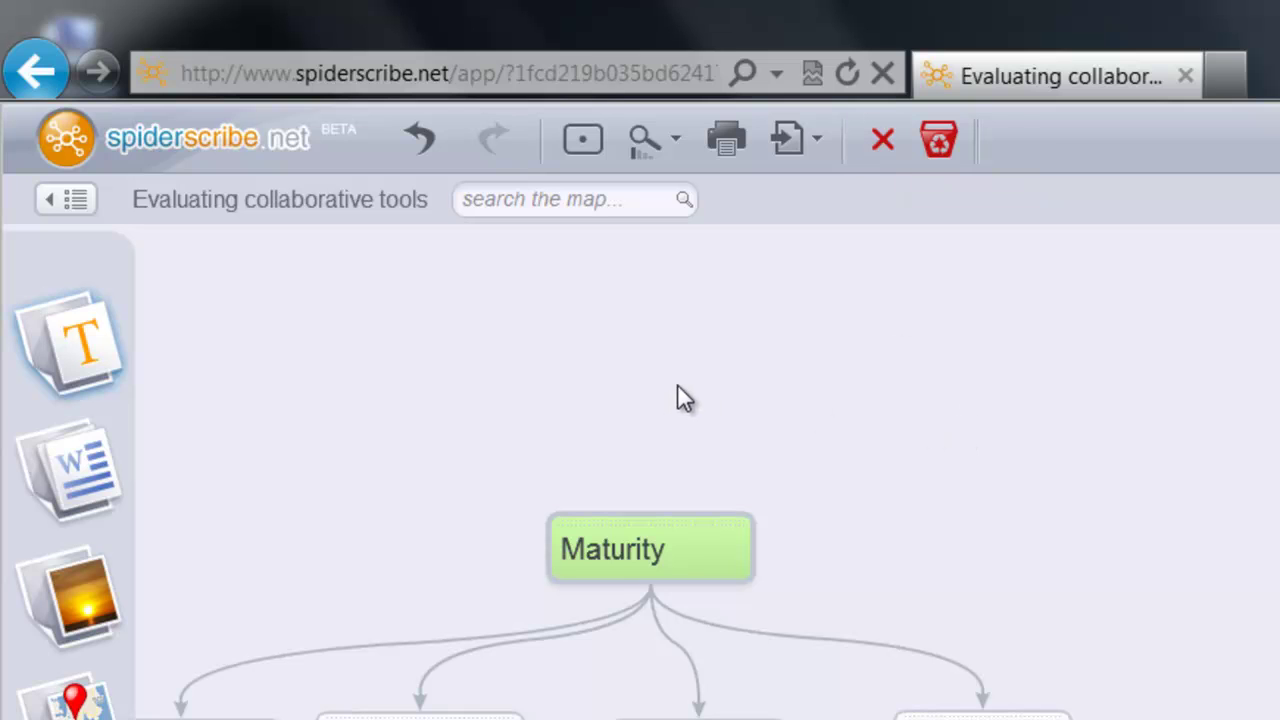
{"action": "left_click", "coordinate": [86, 204]}
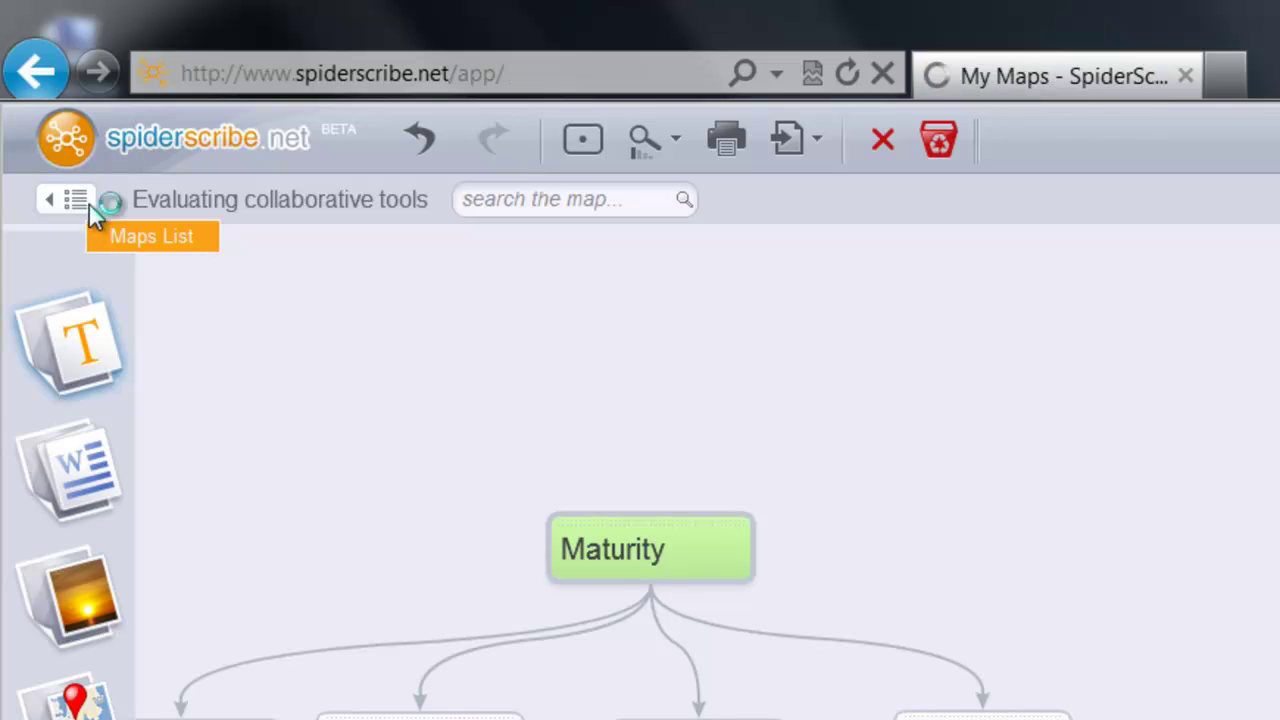